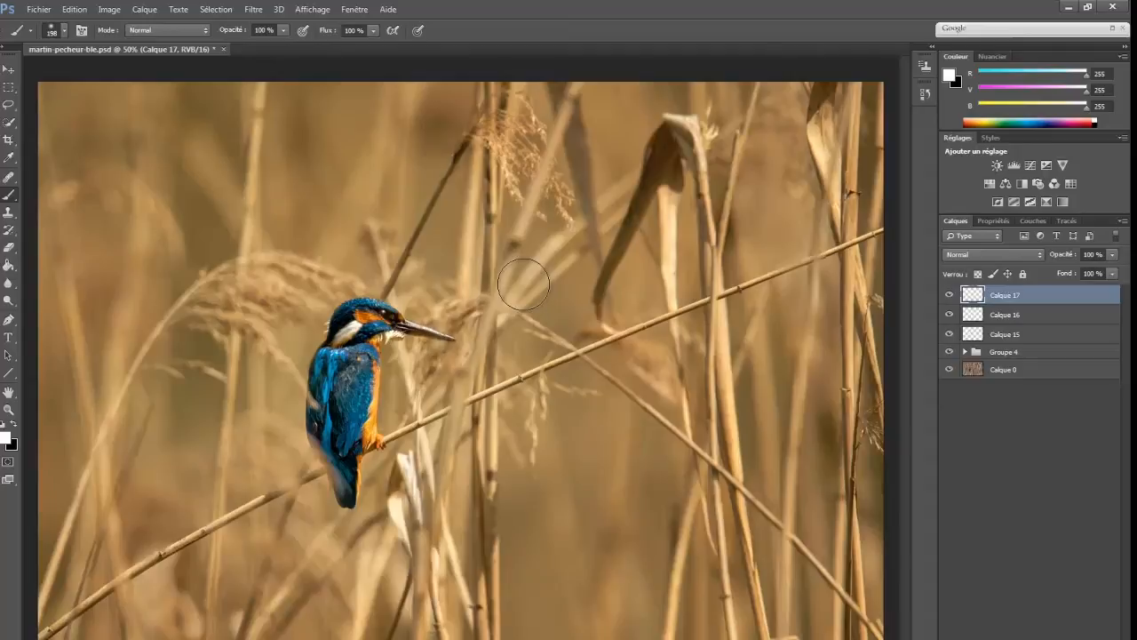
Fill layer Calque 17 with white and paint a diagonal brush stroke on it in red ff0000.
key(alt+BackSpace)
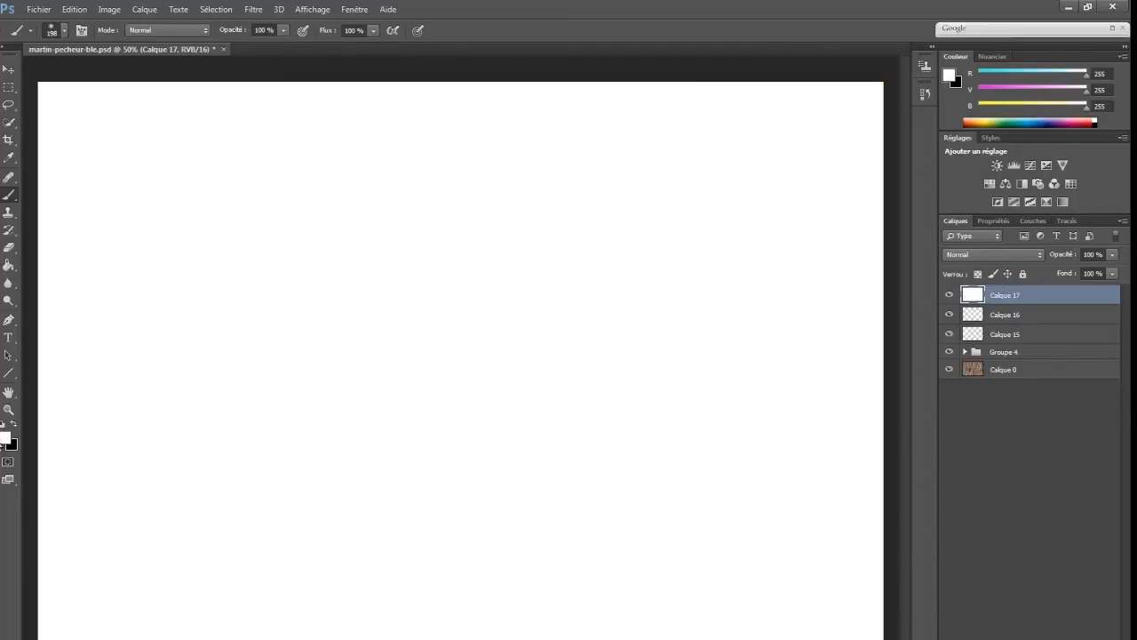
click(7, 438)
text(ff0000)
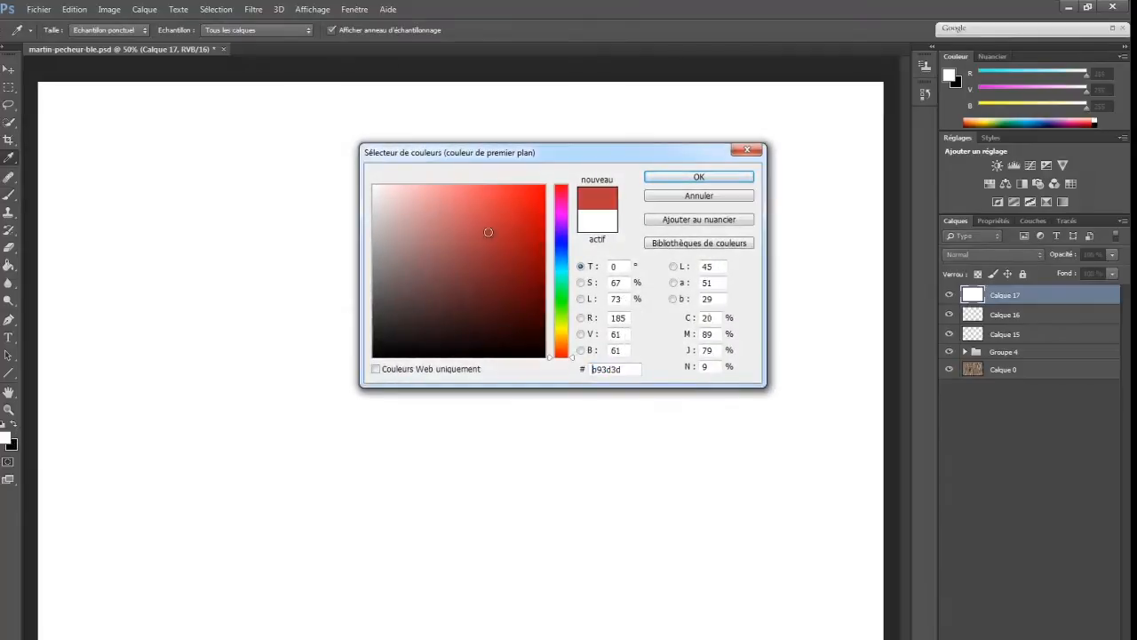
click(680, 178)
mouse_move(187, 378)
mouse_down()
mouse_move(302, 204)
mouse_move(182, 381)
mouse_up()
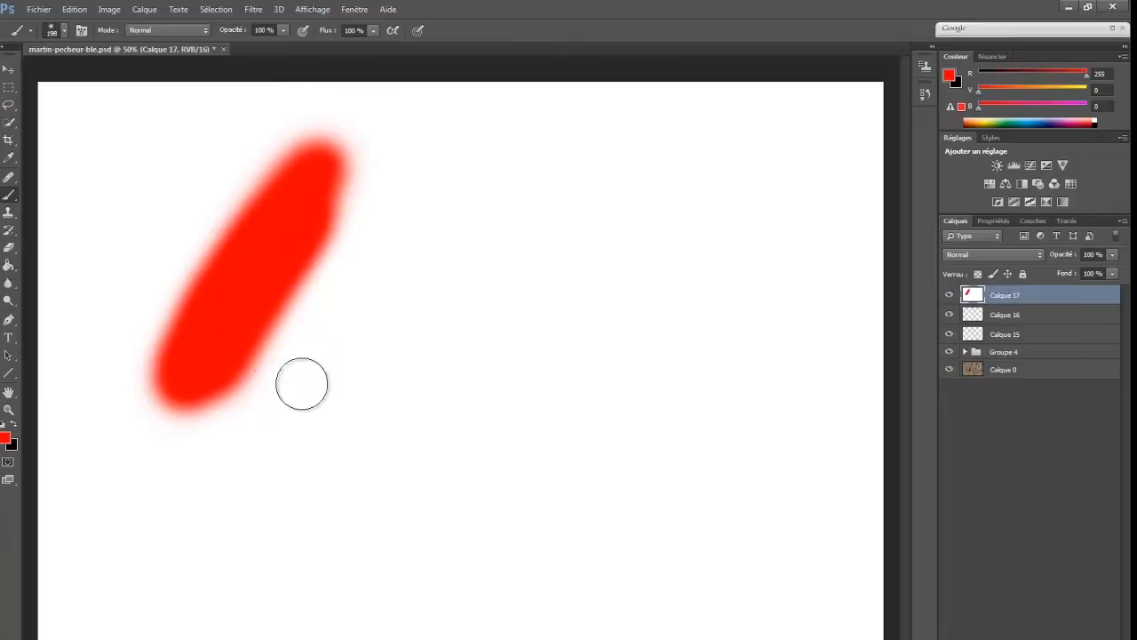
Paint a second diagonal stroke parallel to the red one in blue 3000ff, leaving a white gap between them.
click(6, 440)
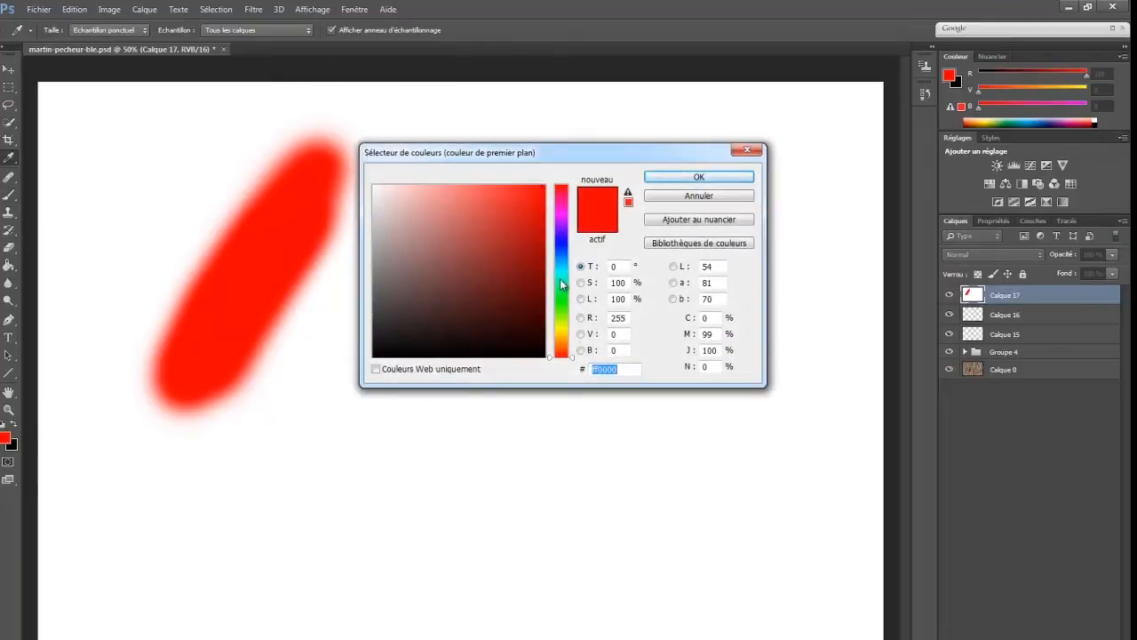
drag(573, 357, 573, 242)
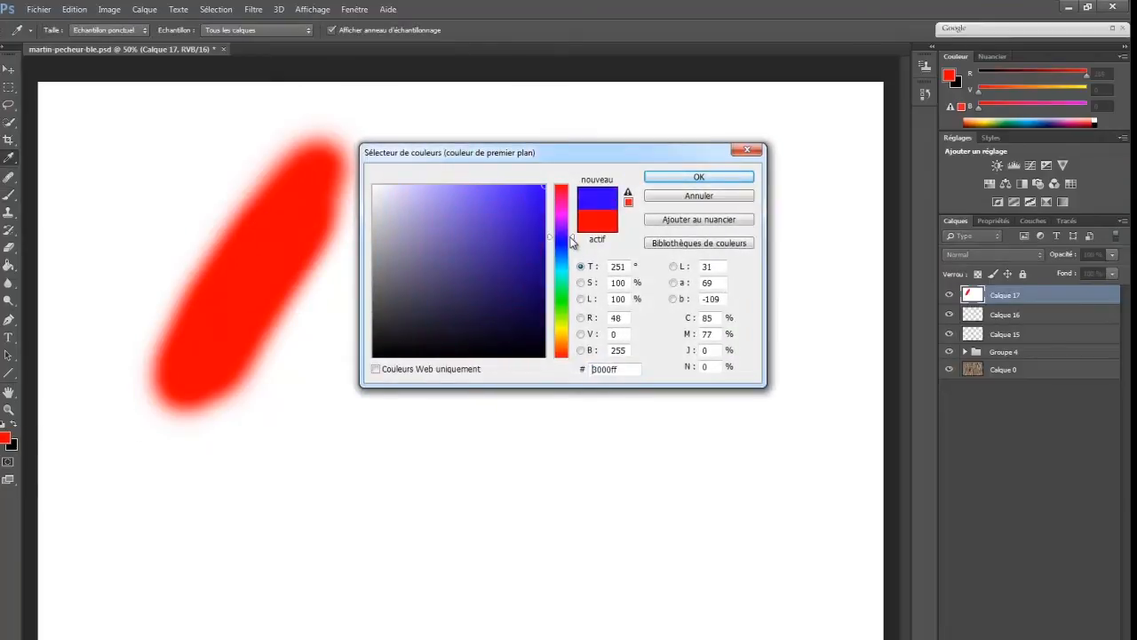
click(700, 175)
mouse_move(364, 458)
mouse_down()
mouse_move(476, 305)
mouse_move(364, 465)
mouse_move(375, 428)
mouse_move(345, 429)
mouse_move(392, 397)
mouse_move(430, 367)
mouse_up()
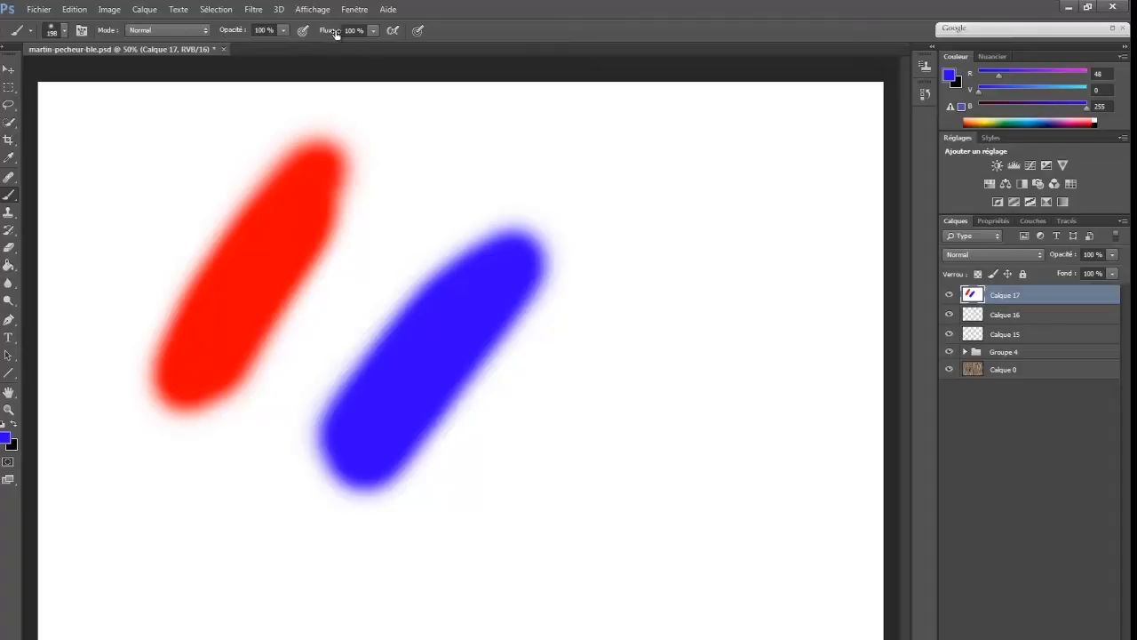
Set the brush flow to 10 % and paint sampled red, followed by sampled blue, down the middle of the gap.
key(shift+1)
alt+click(290, 287)
mouse_move(391, 236)
mouse_down()
mouse_move(299, 364)
mouse_move(332, 322)
mouse_move(416, 303)
mouse_up()
alt+click(408, 334)
mouse_move(394, 252)
mouse_down()
mouse_move(300, 370)
mouse_move(397, 271)
mouse_up()
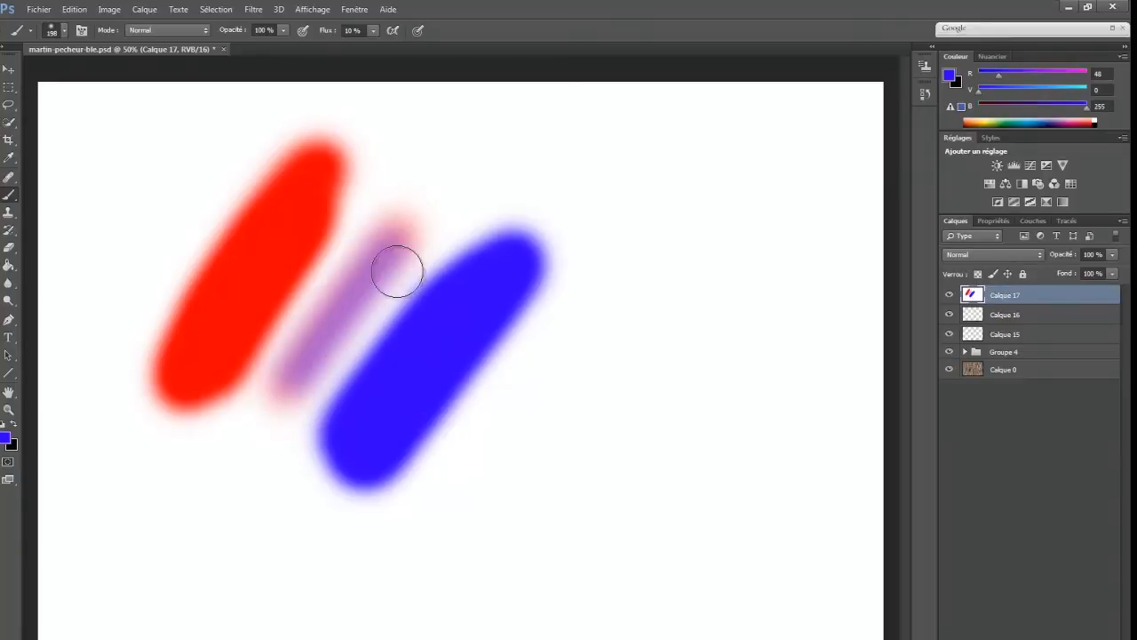
Extend the red and blue into the gap from both sides, alternately sampling each stroke and painting along its inner edge.
alt+click(274, 298)
mouse_move(311, 265)
mouse_down()
mouse_move(241, 349)
mouse_move(339, 210)
mouse_move(293, 290)
mouse_move(340, 266)
mouse_up()
alt+click(383, 358)
mouse_move(315, 399)
mouse_down()
mouse_move(397, 296)
mouse_move(327, 401)
mouse_move(395, 317)
mouse_up()
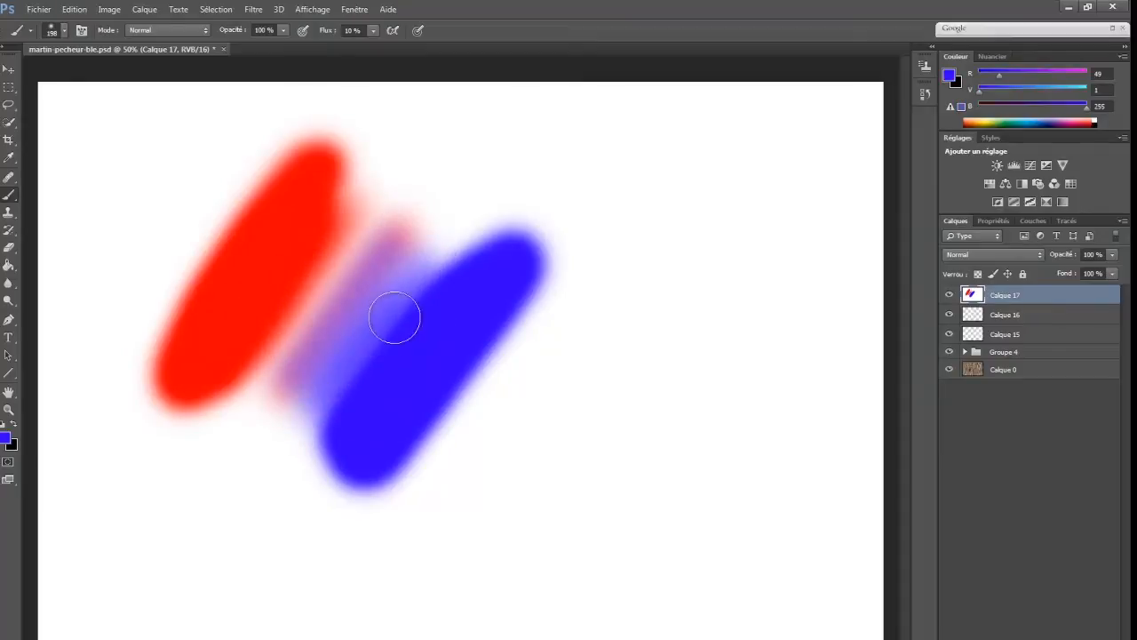
alt+click(243, 327)
mouse_move(272, 325)
mouse_down()
mouse_move(370, 214)
mouse_move(254, 365)
mouse_move(331, 273)
mouse_up()
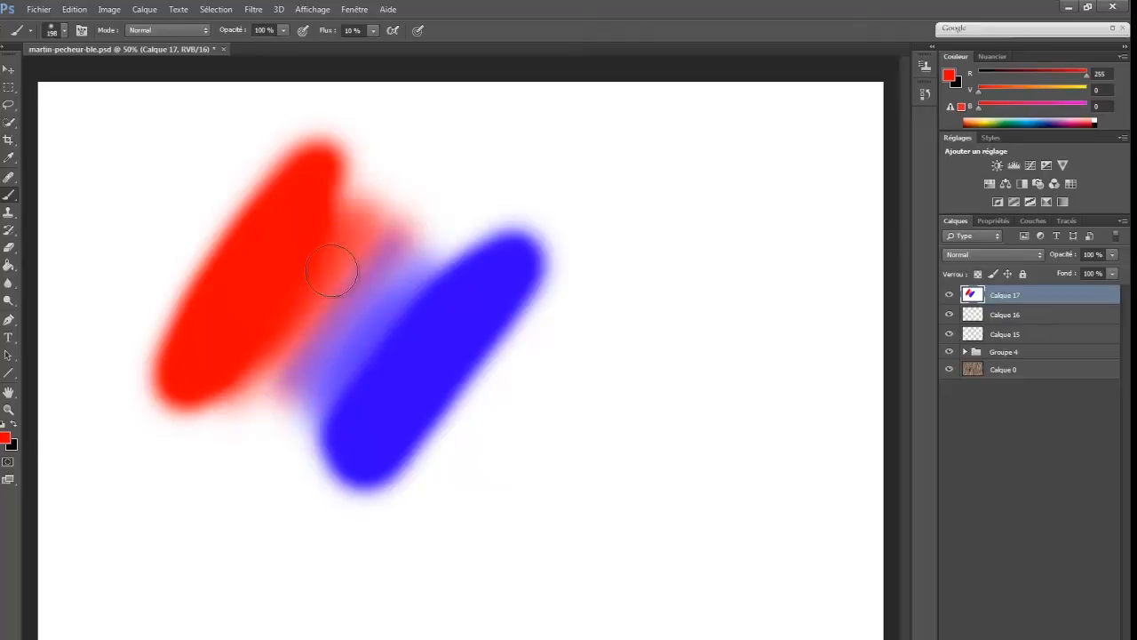
alt+click(381, 371)
mouse_move(335, 409)
mouse_down()
mouse_move(432, 292)
mouse_move(328, 402)
mouse_up()
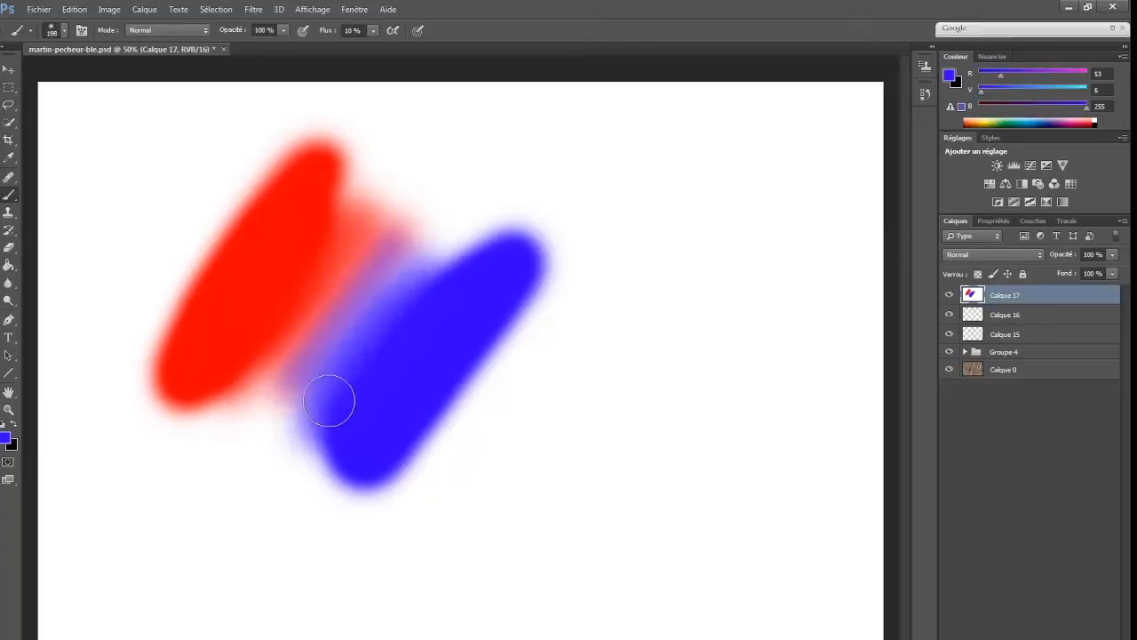
Soften the centre of the gap with low-flow strokes in pink, violet and blue tones sampled from the blend.
alt+click(296, 346)
mouse_move(320, 323)
mouse_down()
mouse_move(381, 231)
mouse_move(260, 397)
mouse_move(320, 266)
mouse_up()
alt+click(365, 309)
drag(310, 373, 405, 258)
alt+click(379, 378)
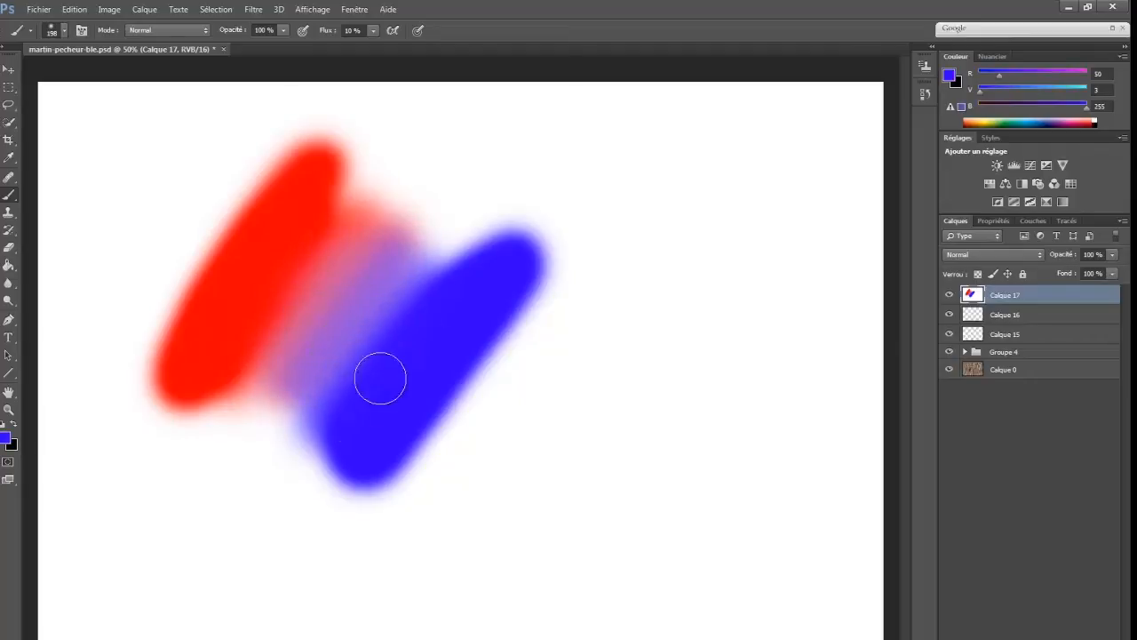
drag(335, 418, 393, 327)
alt+click(333, 339)
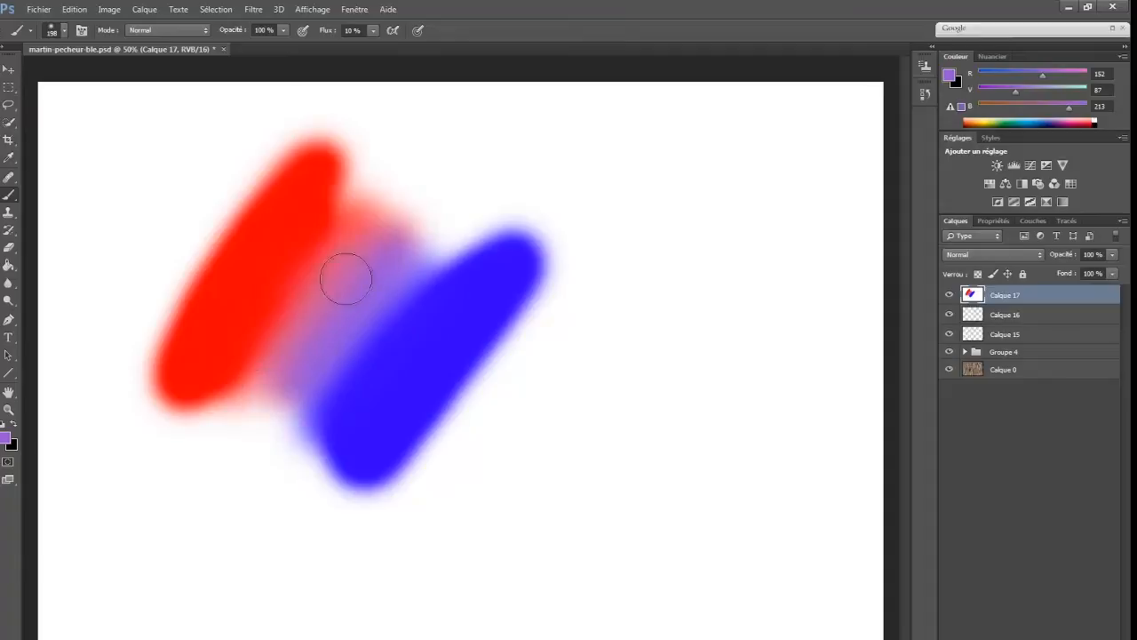
drag(345, 269, 298, 345)
Smooth the transitions beside the red and blue strokes by painting with neighbouring red, purple, blue and pink samples.
alt+click(276, 302)
mouse_move(330, 246)
mouse_down()
mouse_move(292, 281)
mouse_move(364, 218)
mouse_up()
alt+click(352, 283)
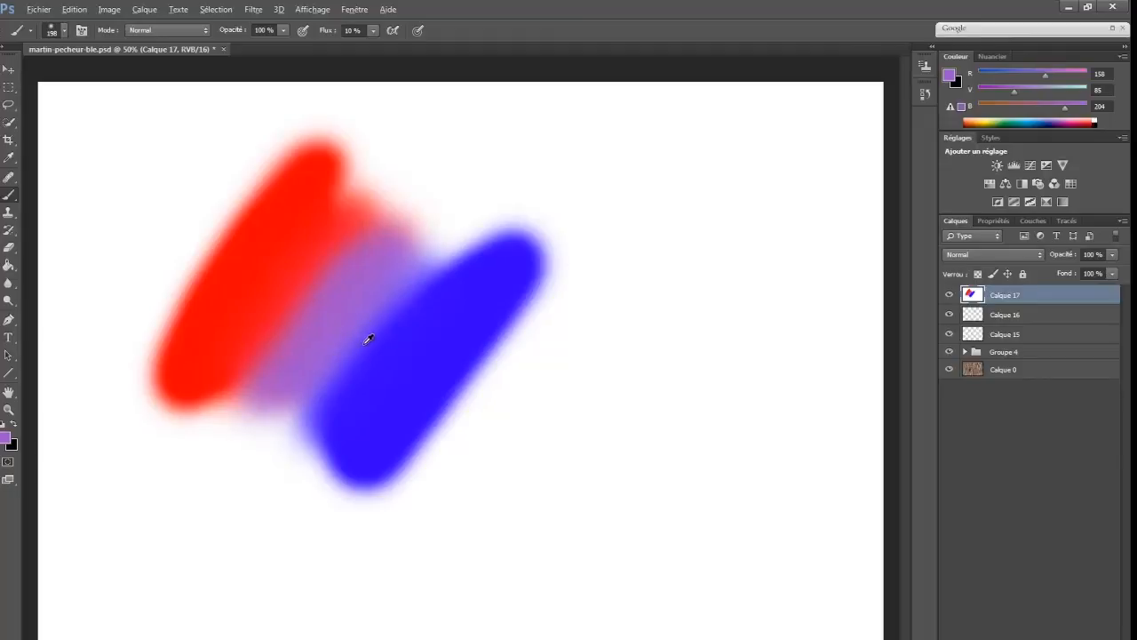
mouse_move(409, 250)
mouse_down()
mouse_move(292, 399)
mouse_move(432, 246)
mouse_move(375, 323)
mouse_up()
alt+click(392, 384)
mouse_move(341, 430)
mouse_down()
mouse_move(440, 303)
mouse_move(427, 330)
mouse_up()
alt+click(357, 347)
mouse_move(305, 401)
mouse_down()
mouse_move(411, 283)
mouse_move(381, 322)
mouse_move(403, 303)
mouse_up()
alt+click(298, 311)
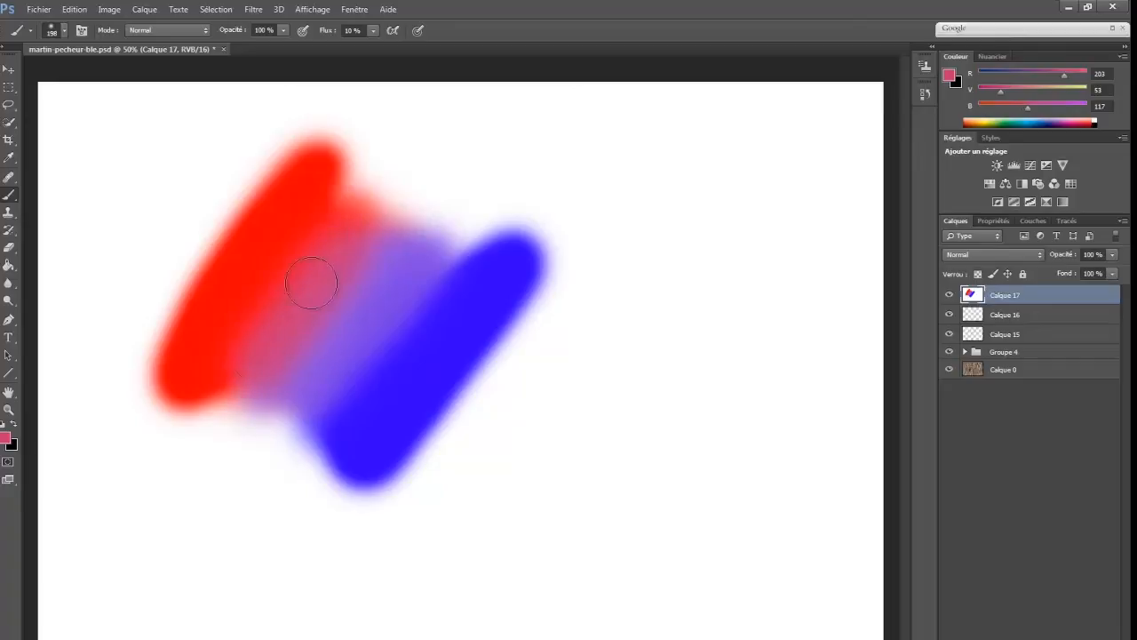
Refine the red-to-blue gradient by resampling its violet, purple, pink, red and blue tones and painting over the remaining bands.
alt+click(402, 318)
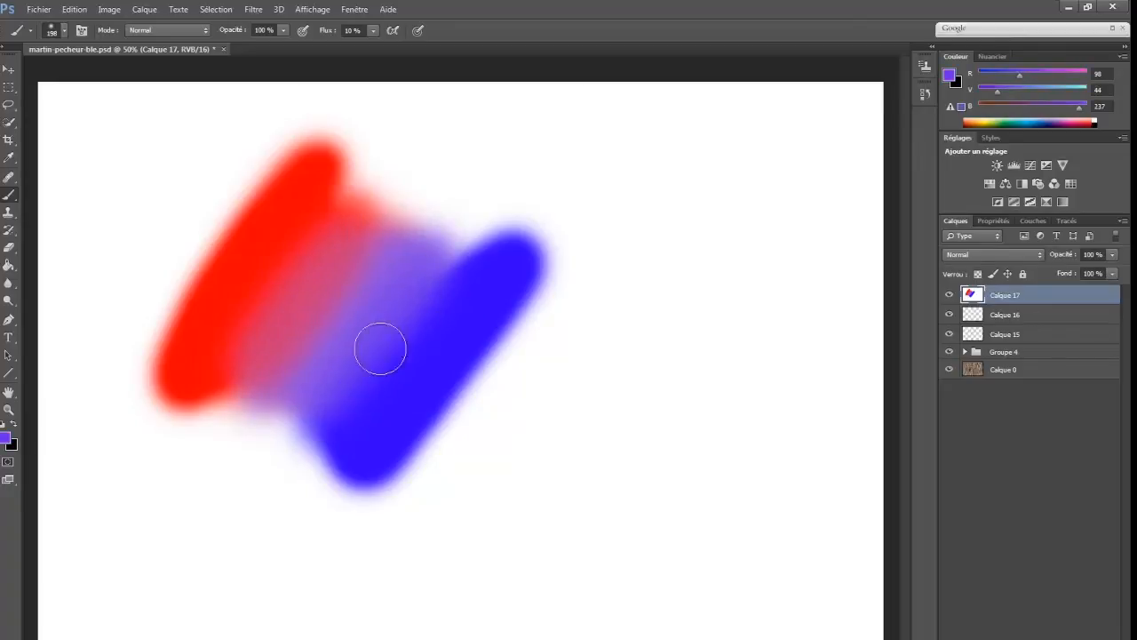
alt+click(336, 322)
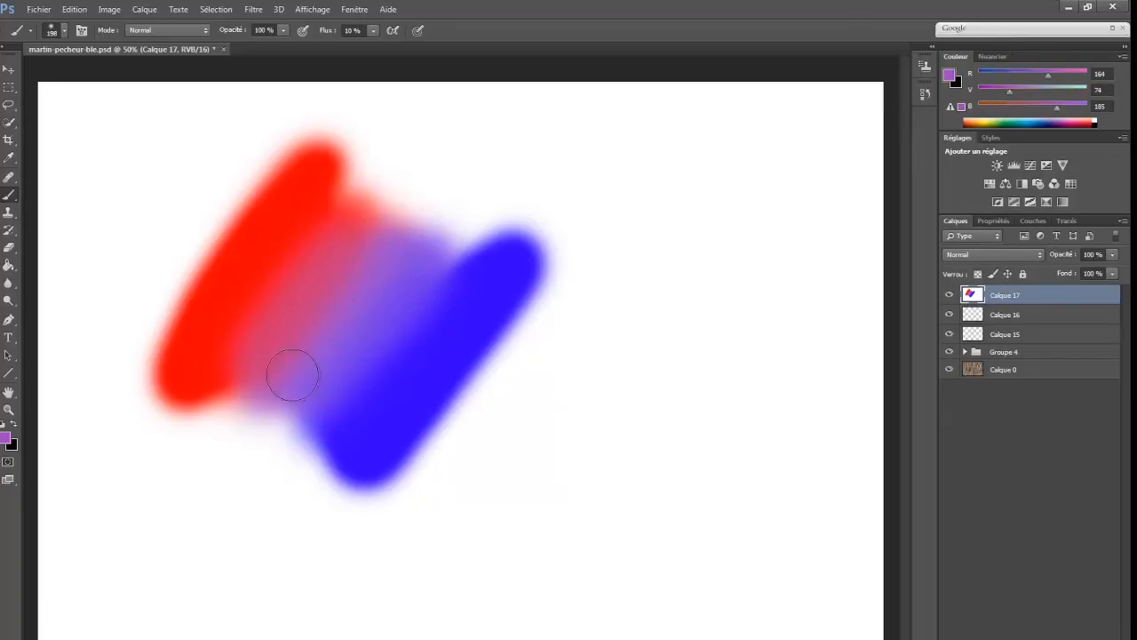
mouse_move(379, 263)
mouse_down()
mouse_move(299, 370)
mouse_move(384, 288)
mouse_move(440, 257)
mouse_move(335, 393)
mouse_move(322, 383)
mouse_move(324, 337)
mouse_up()
alt+click(401, 312)
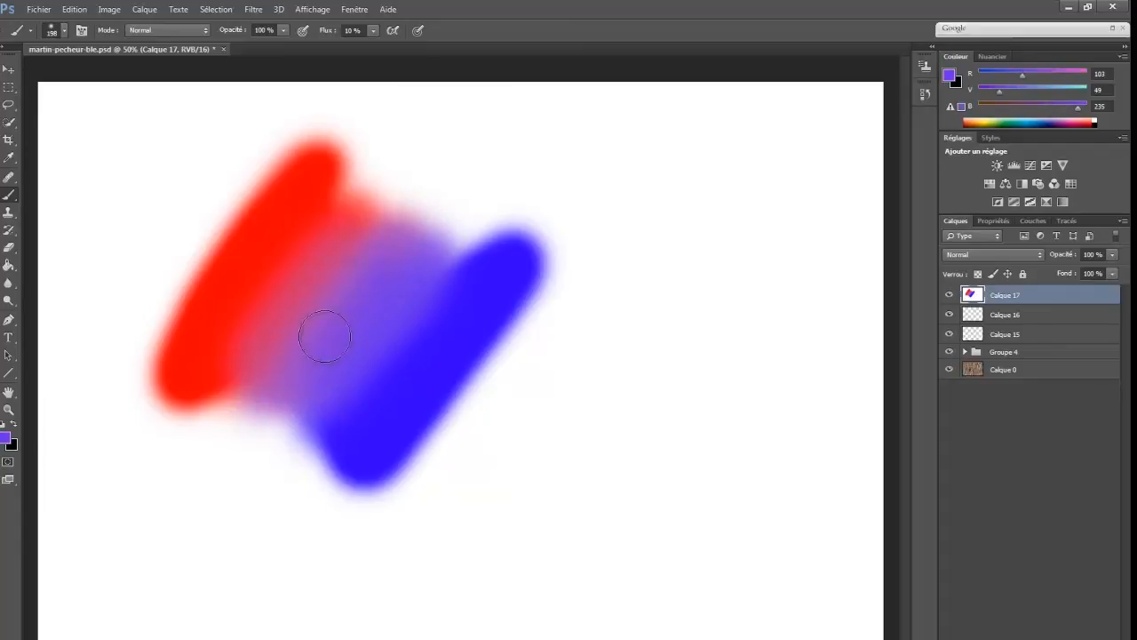
alt+click(363, 243)
drag(255, 404, 310, 306)
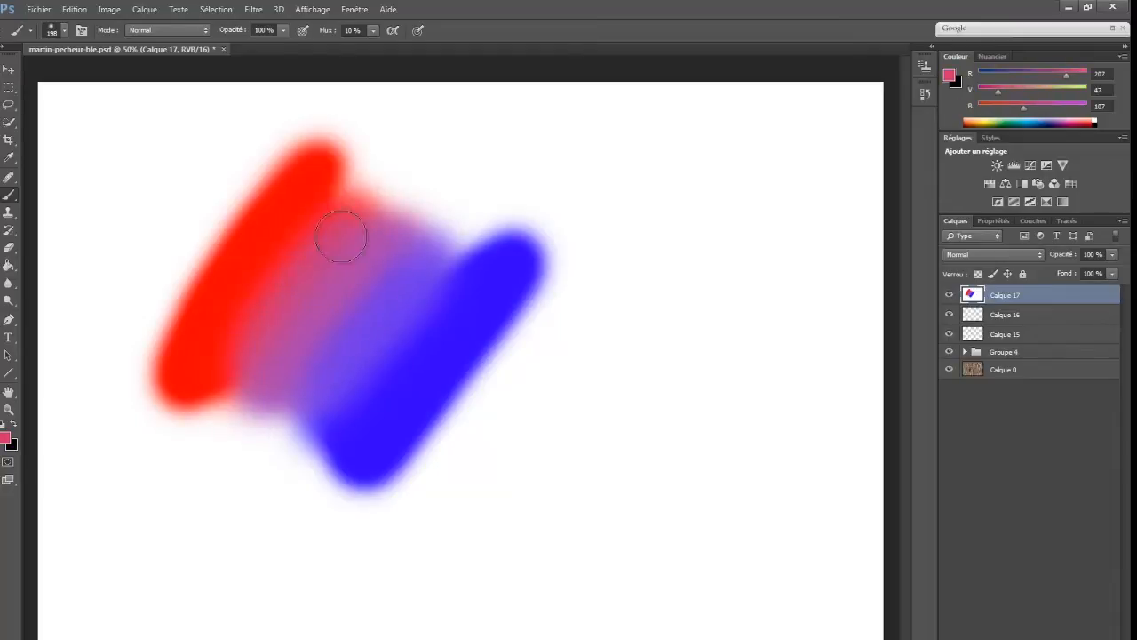
alt+click(265, 279)
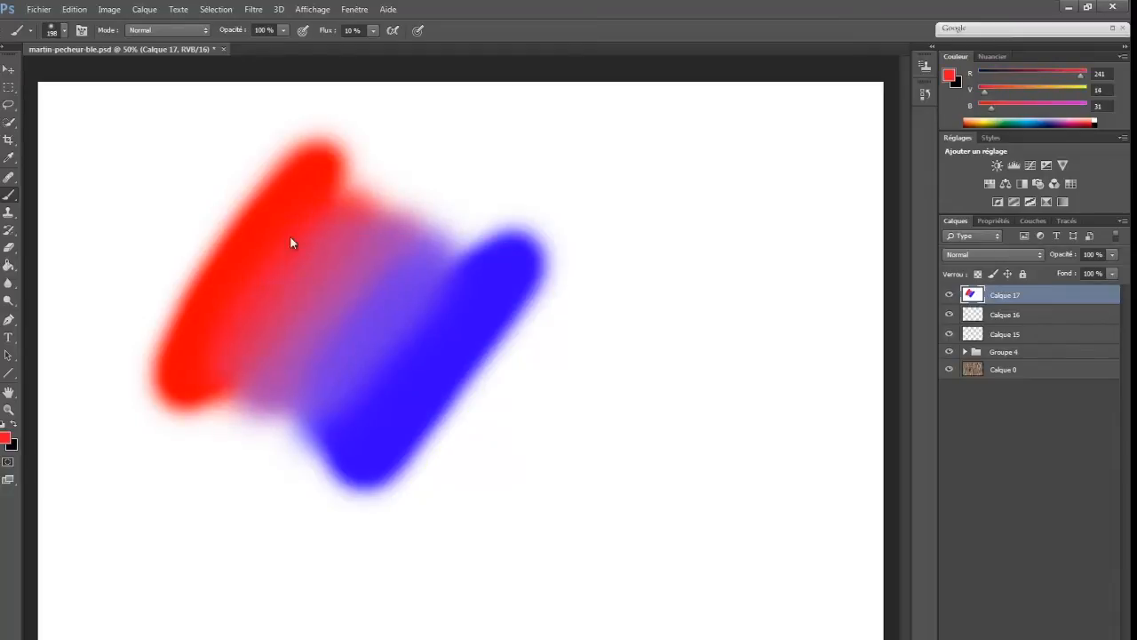
alt+click(450, 324)
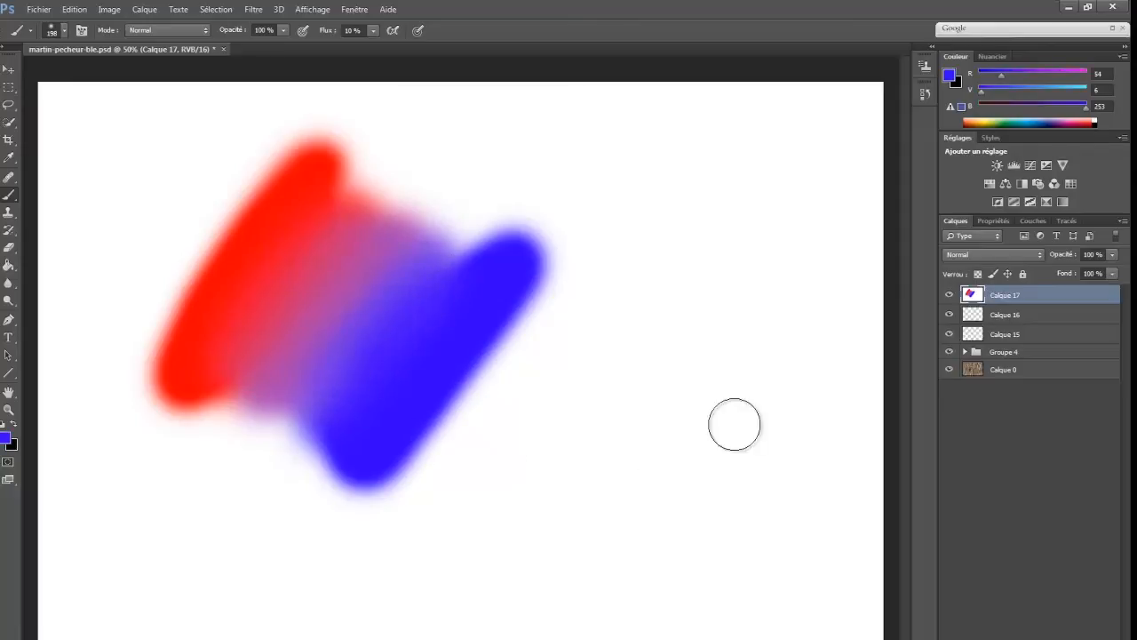
alt+click(362, 278)
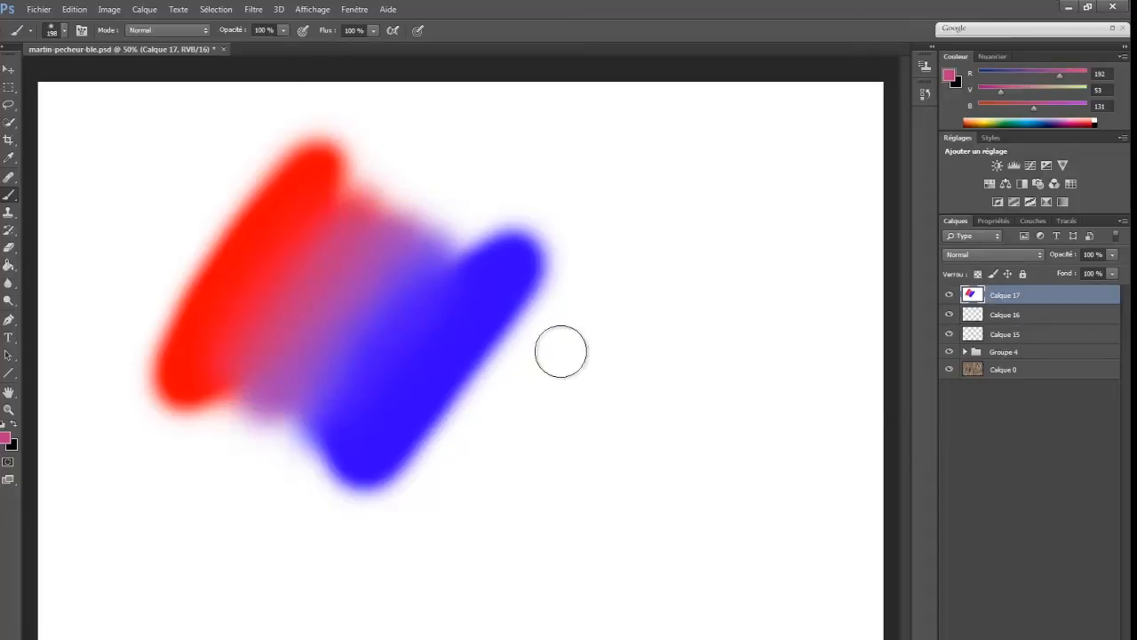
Restore the brush flow to 100 % and paint a new pair of separated diagonal strokes in sampled red and blue.
alt+click(249, 239)
mouse_move(678, 280)
mouse_down()
mouse_move(510, 485)
mouse_move(606, 380)
mouse_up()
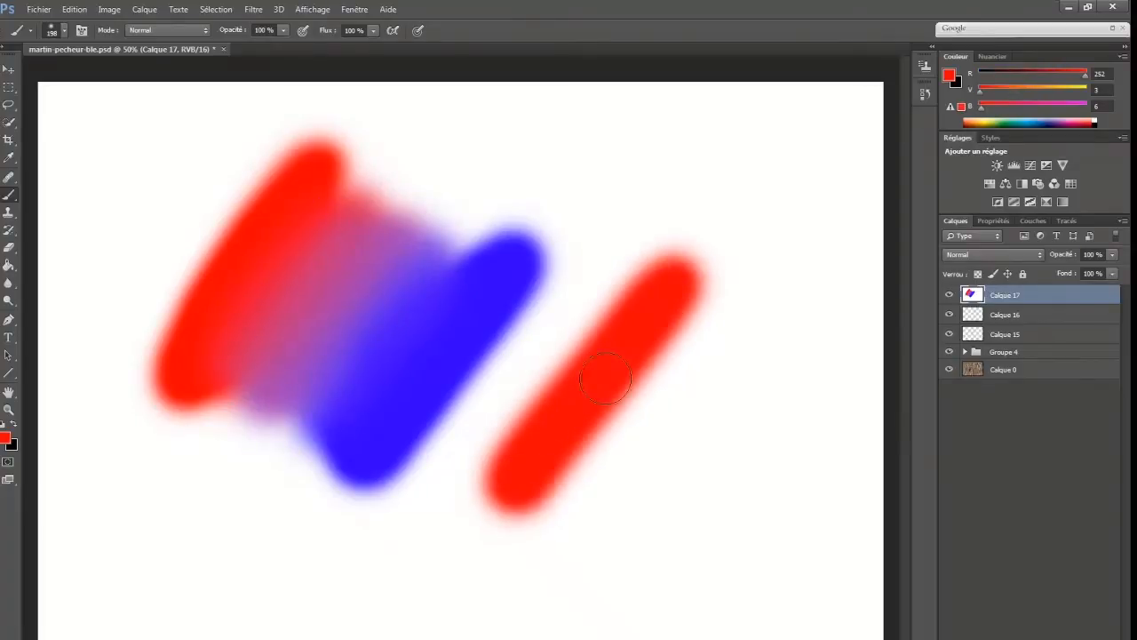
alt+click(438, 375)
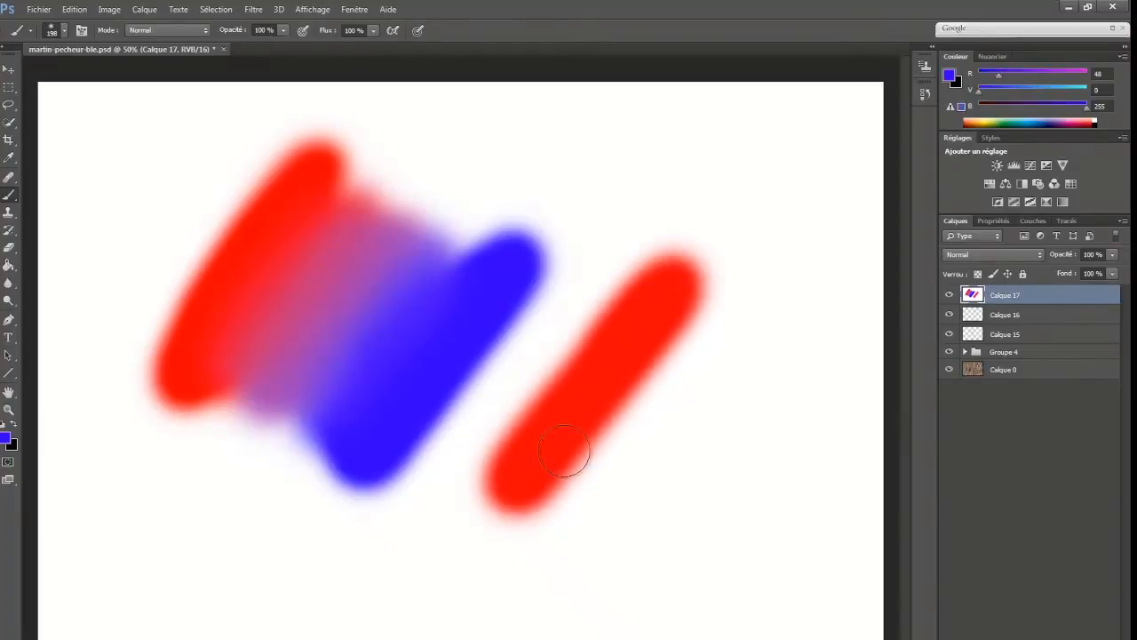
mouse_move(831, 391)
mouse_down()
mouse_move(759, 491)
mouse_move(818, 409)
mouse_up()
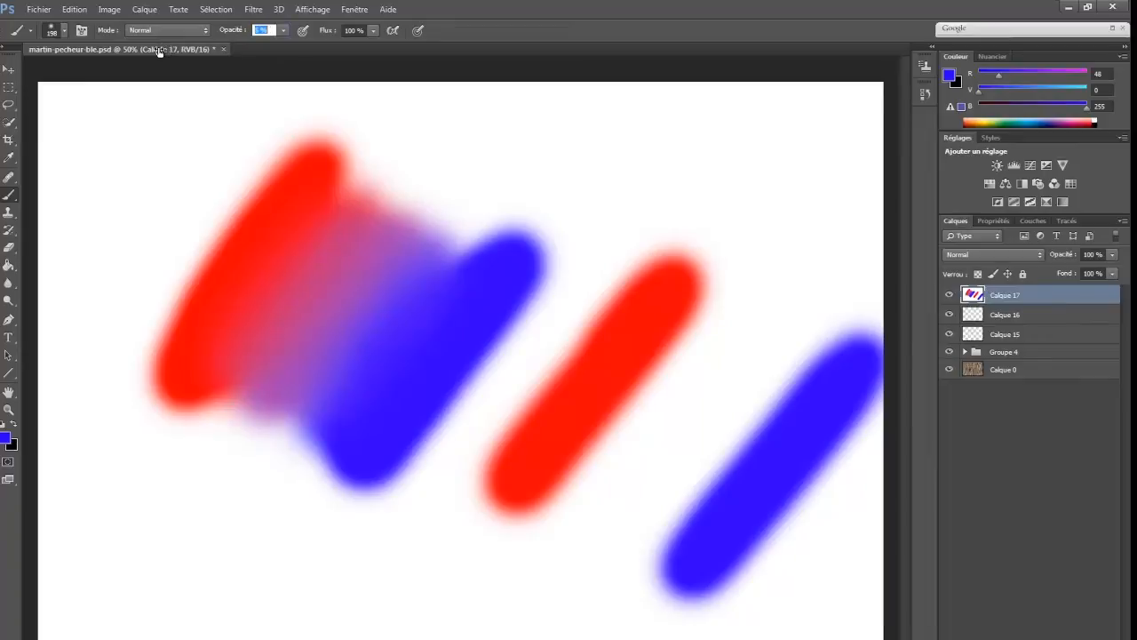
Set the brush opacity to 11 % and build up overlapping translucent blue strokes between the new red and blue strokes.
drag(161, 53, 164, 54)
drag(757, 320, 608, 513)
mouse_move(703, 386)
mouse_down()
mouse_move(749, 319)
mouse_move(609, 528)
mouse_move(711, 380)
mouse_move(621, 505)
mouse_move(627, 472)
mouse_move(698, 400)
mouse_move(634, 484)
mouse_move(754, 323)
mouse_move(588, 518)
mouse_move(752, 323)
mouse_move(618, 494)
mouse_move(617, 472)
mouse_move(749, 351)
mouse_move(638, 517)
mouse_move(621, 508)
mouse_move(772, 321)
mouse_move(675, 458)
mouse_move(610, 517)
mouse_move(586, 565)
mouse_move(689, 400)
mouse_move(583, 536)
mouse_move(789, 287)
mouse_move(582, 535)
mouse_move(752, 321)
mouse_move(632, 478)
mouse_move(745, 345)
mouse_move(701, 415)
mouse_move(770, 313)
mouse_move(725, 360)
mouse_move(719, 380)
mouse_move(769, 317)
mouse_up()
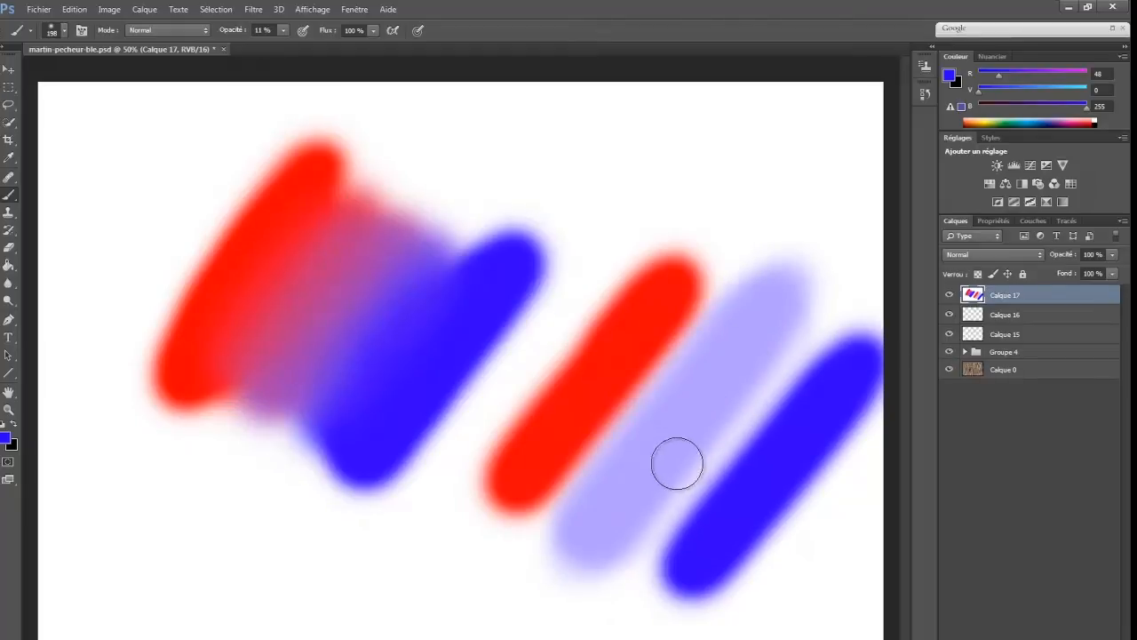
Overlay the light blue band with repeated translucent strokes of sampled red, working toward the new red stroke's inner edge.
alt+click(619, 389)
mouse_move(564, 515)
mouse_down()
mouse_move(672, 412)
mouse_move(667, 435)
mouse_move(720, 350)
mouse_move(586, 543)
mouse_move(743, 353)
mouse_up()
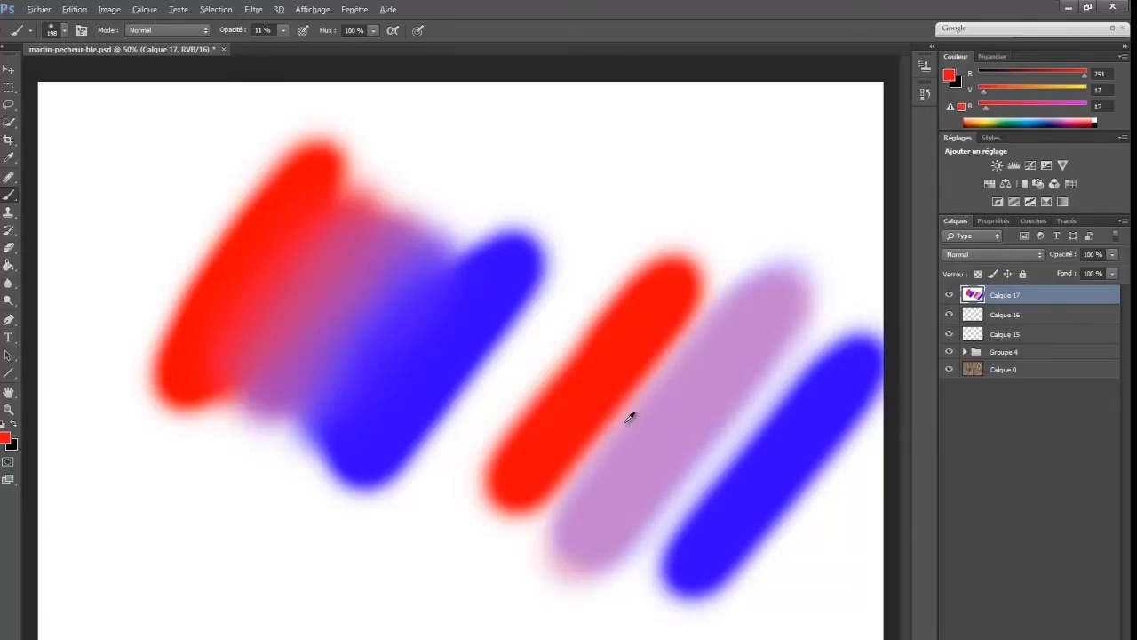
mouse_move(563, 479)
mouse_down()
mouse_move(559, 518)
mouse_move(731, 294)
mouse_move(642, 402)
mouse_up()
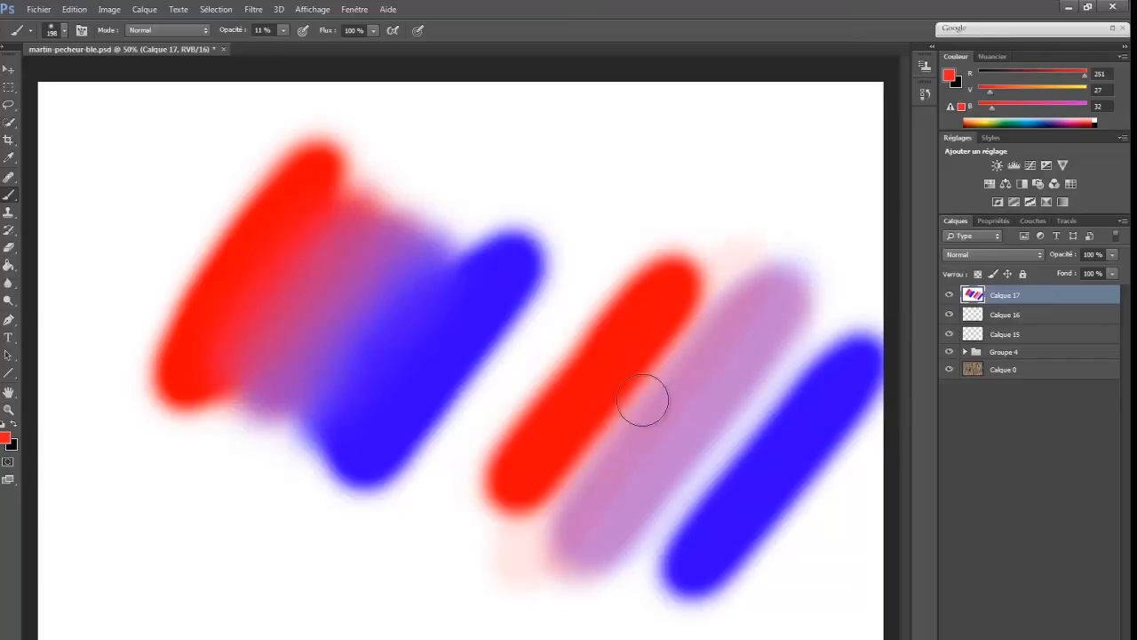
drag(543, 536, 700, 317)
mouse_move(642, 383)
mouse_down()
mouse_move(667, 358)
mouse_move(582, 494)
mouse_move(549, 524)
mouse_move(647, 371)
mouse_move(658, 398)
mouse_move(719, 303)
mouse_move(606, 455)
mouse_move(642, 387)
mouse_up()
mouse_move(680, 320)
mouse_down()
mouse_move(585, 459)
mouse_move(726, 280)
mouse_move(586, 481)
mouse_move(732, 387)
mouse_move(707, 307)
mouse_move(579, 462)
mouse_up()
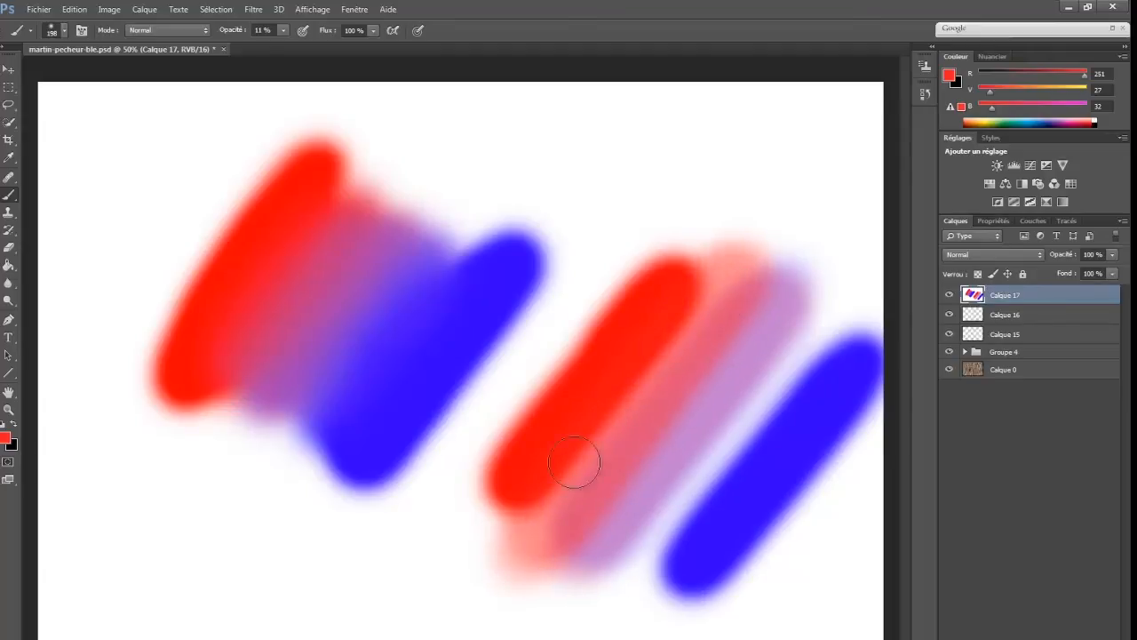
Sample the new blue stroke and layer translucent blue strokes along its inner edge toward the reddish band.
alt+click(768, 447)
mouse_move(768, 447)
mouse_down()
mouse_move(699, 477)
mouse_move(678, 472)
mouse_move(777, 386)
mouse_up()
mouse_move(762, 438)
mouse_down()
mouse_move(774, 414)
mouse_move(696, 468)
mouse_move(706, 481)
mouse_up()
drag(820, 330, 635, 571)
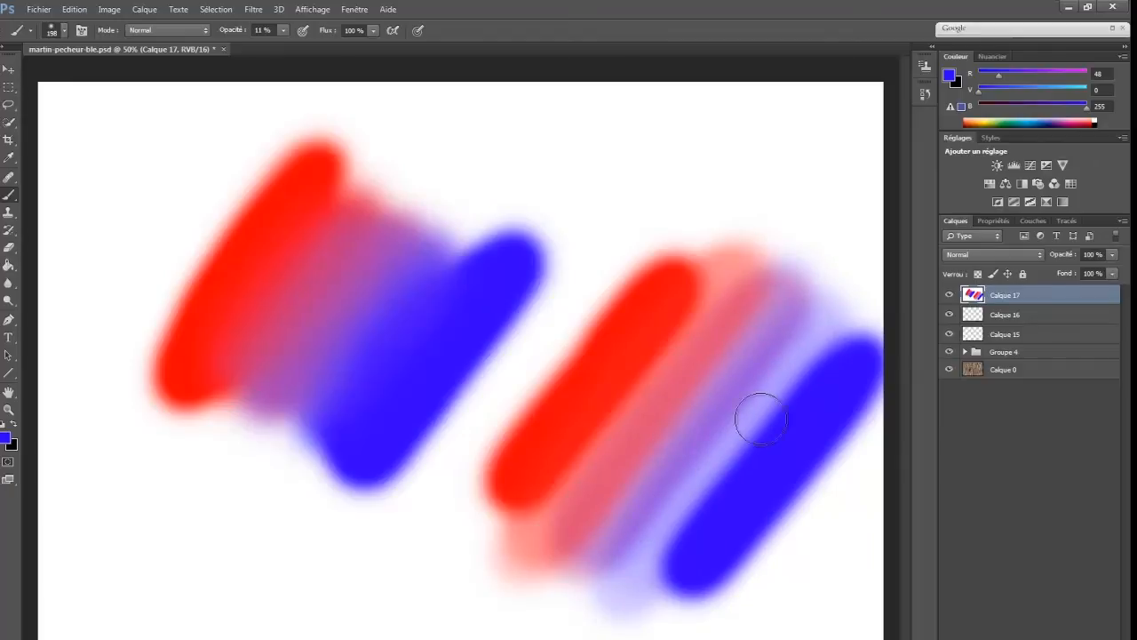
mouse_move(792, 363)
mouse_down()
mouse_move(659, 551)
mouse_move(792, 375)
mouse_move(666, 529)
mouse_up()
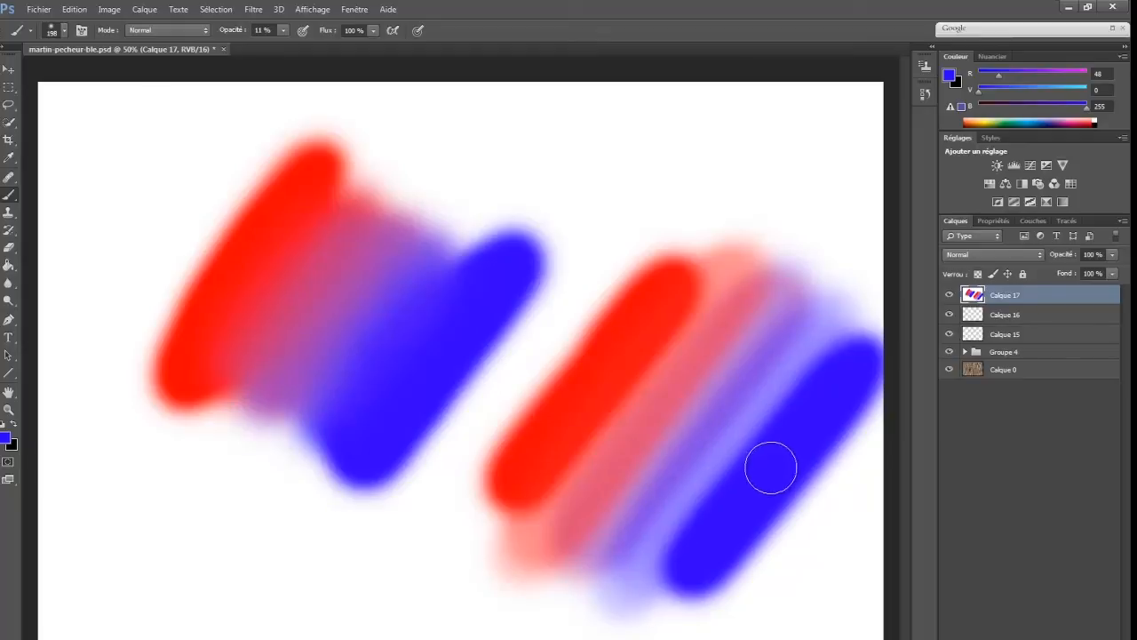
mouse_move(775, 463)
mouse_down()
mouse_move(637, 560)
mouse_move(835, 333)
mouse_move(753, 426)
mouse_move(841, 301)
mouse_move(680, 510)
mouse_up()
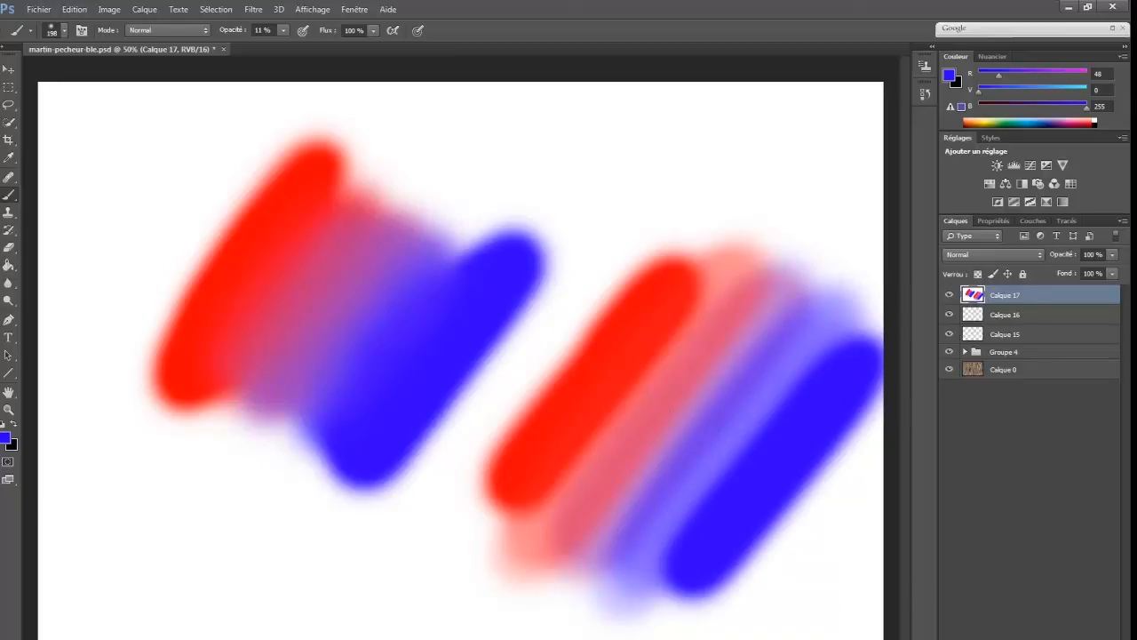
Delete the painted test layer Calque 17 and select Calque 15 for work with the Clone Stamp tool.
mouse_move(1068, 296)
mouse_down()
mouse_move(1066, 638)
mouse_move(1115, 639)
mouse_up()
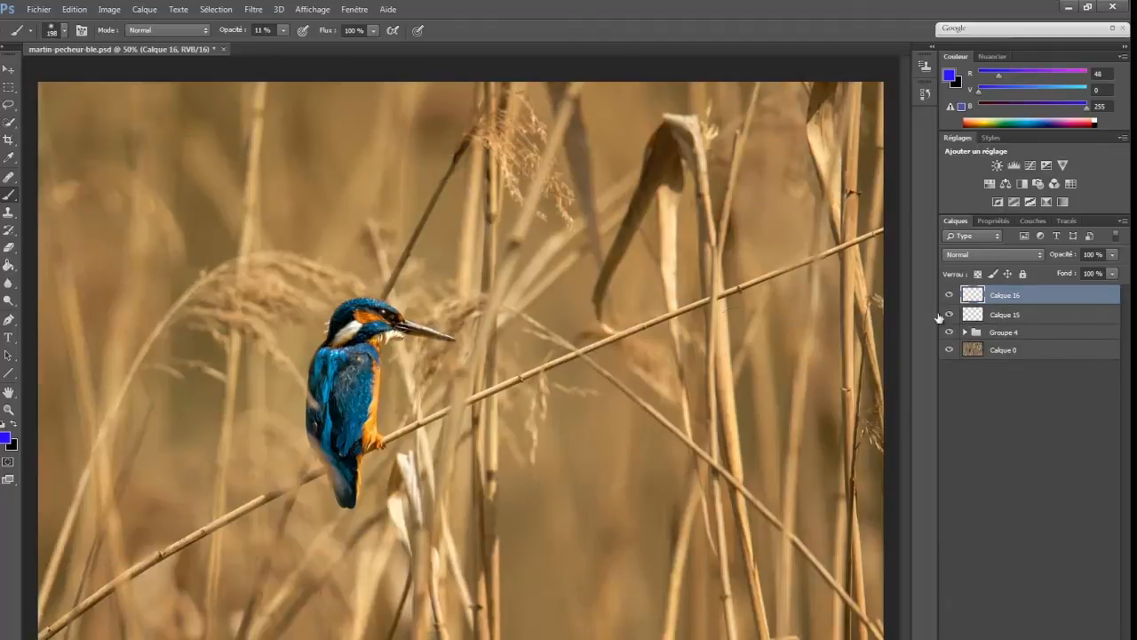
click(978, 316)
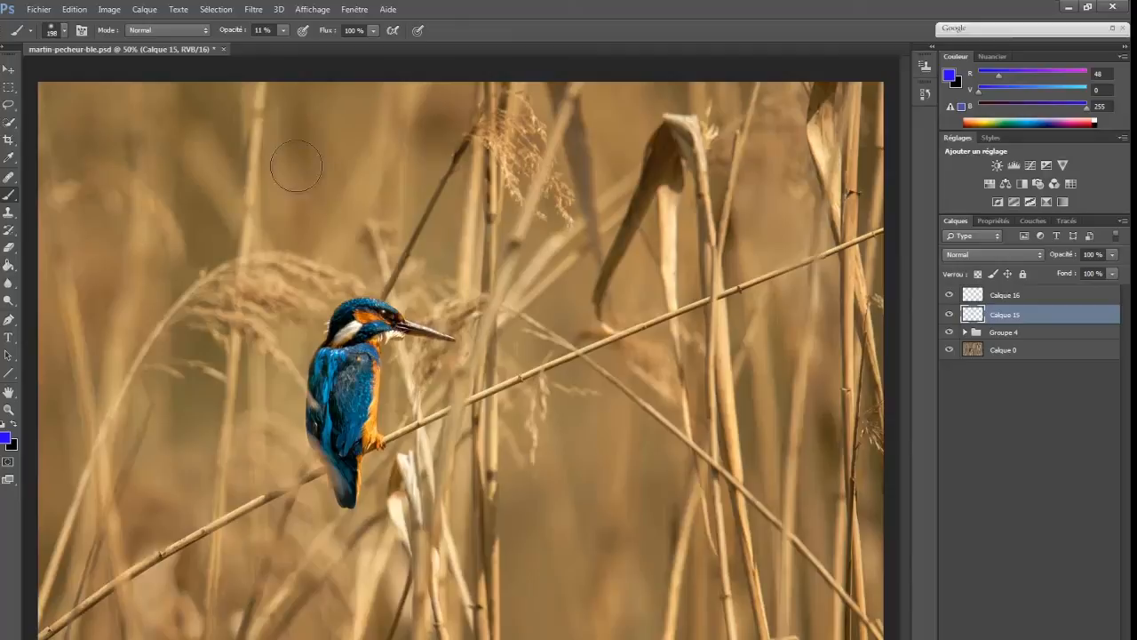
key(s)
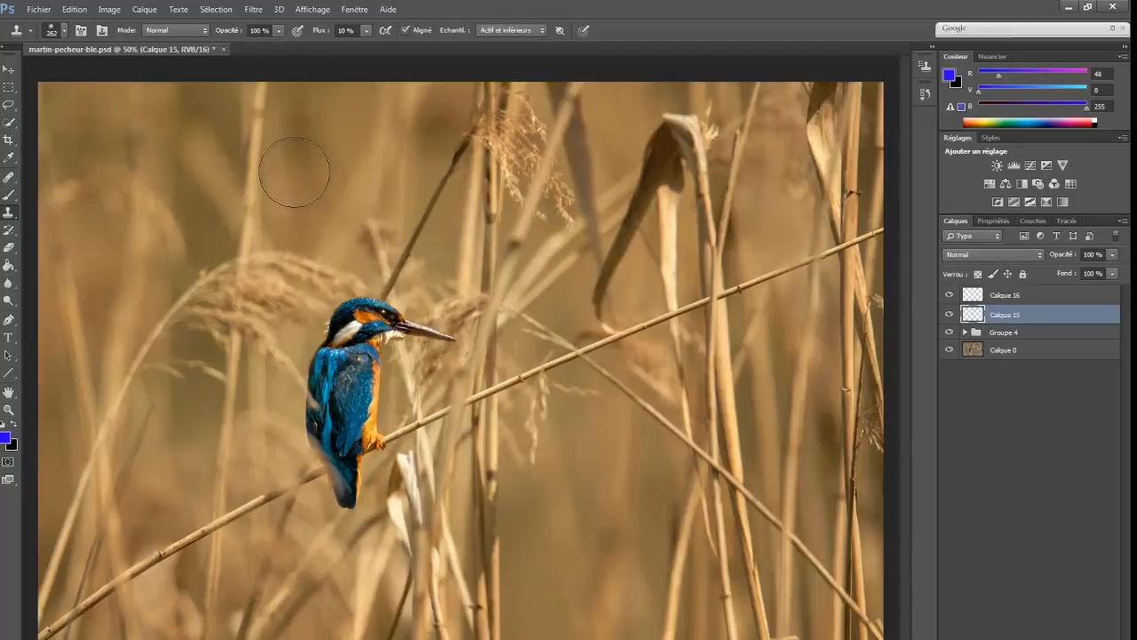
On Calque 15, clone nearby background over the thin vertical reed above the arched plume, using a 110 px stamp at 100 % flow.
drag(314, 142, 287, 145)
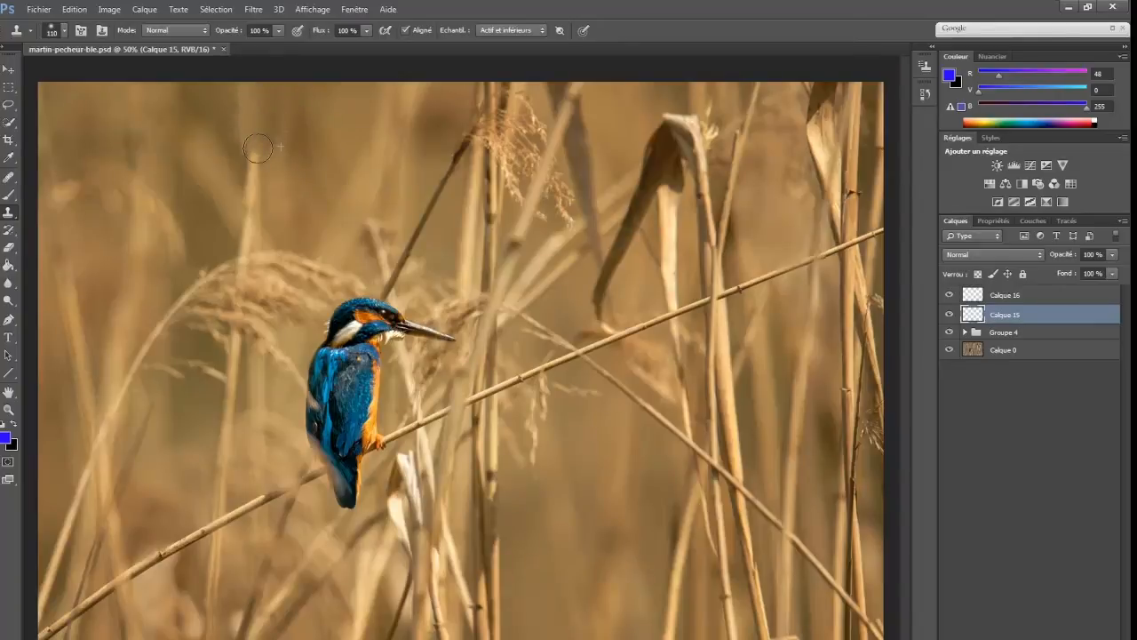
drag(258, 202, 247, 229)
alt+click(281, 210)
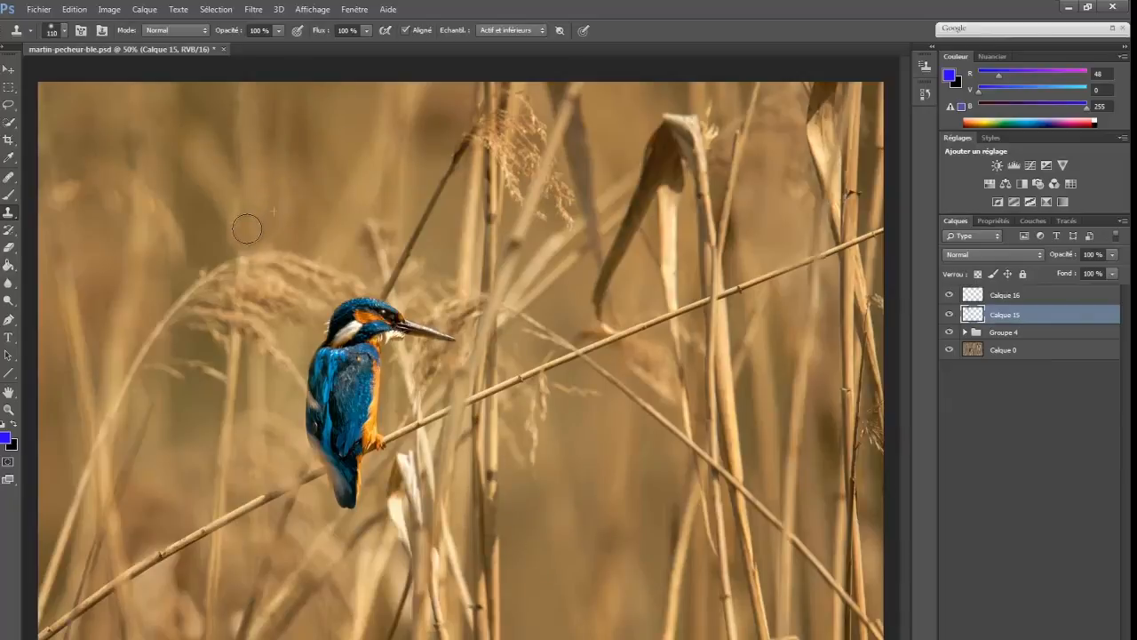
alt+click(283, 222)
click(269, 248)
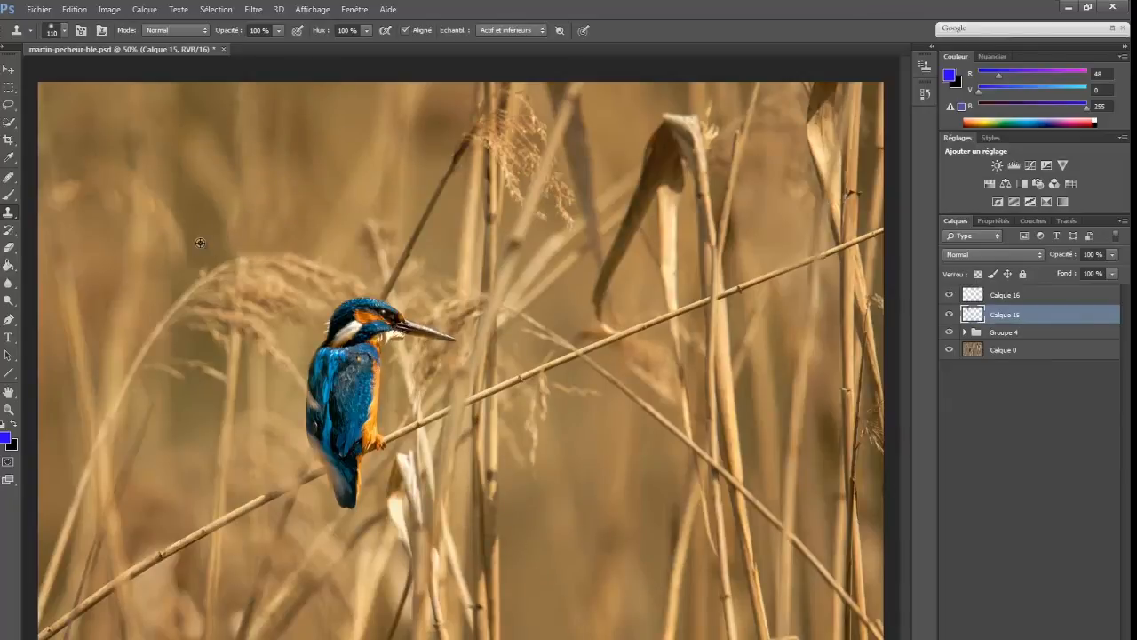
click(231, 183)
alt+click(223, 131)
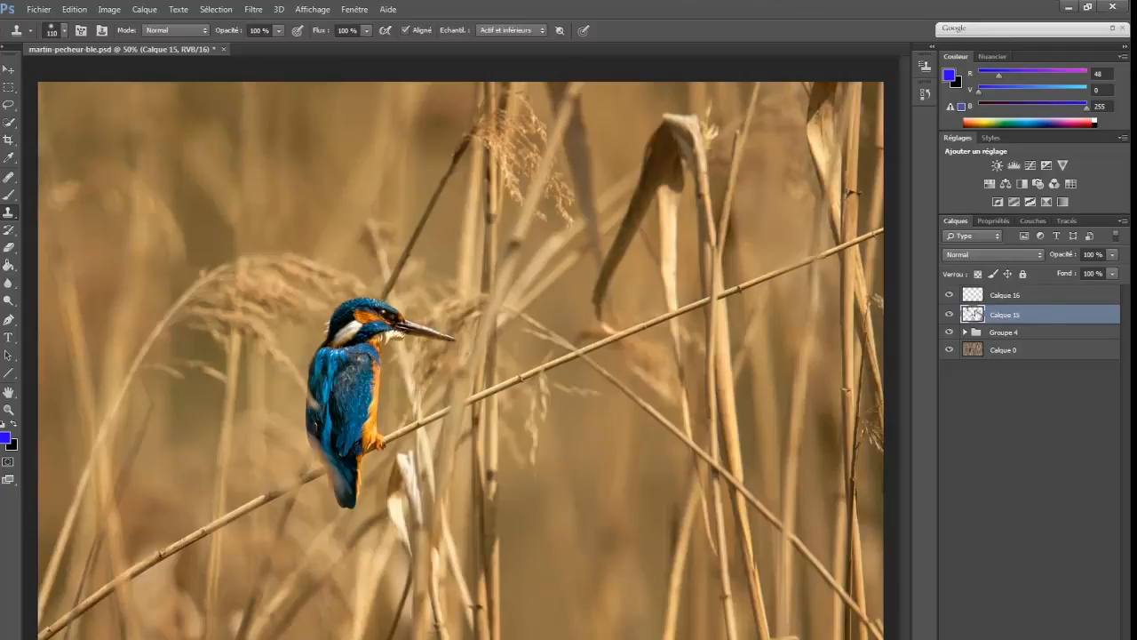
Hide Calque 15, select Calque 16 and set the Clone Stamp flow to 10 %.
click(949, 314)
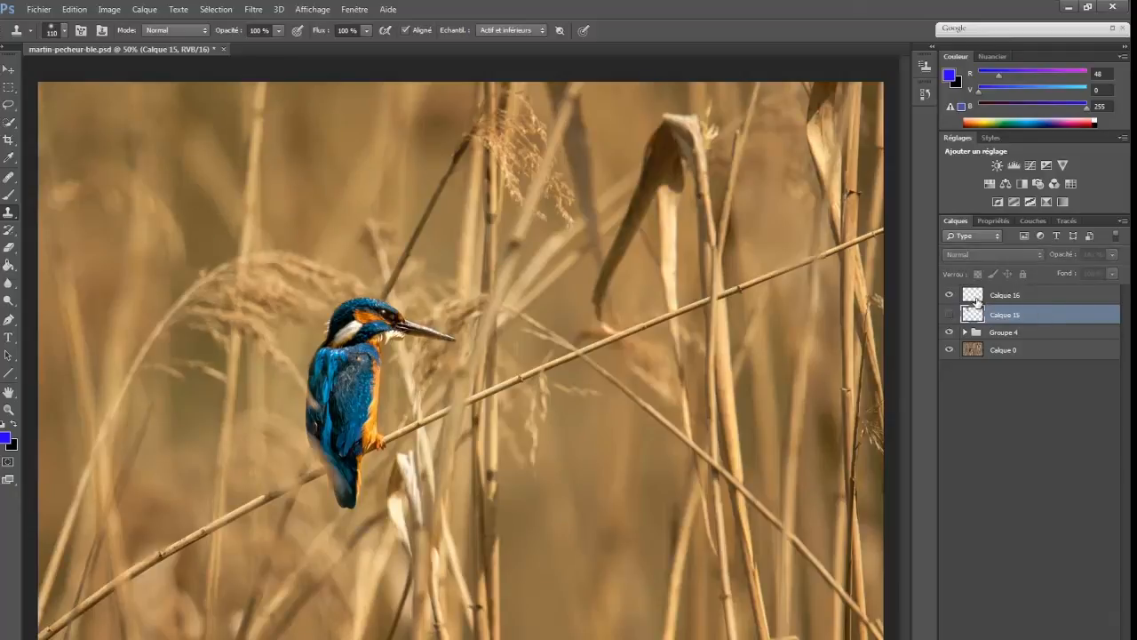
click(977, 297)
key(shift+1)
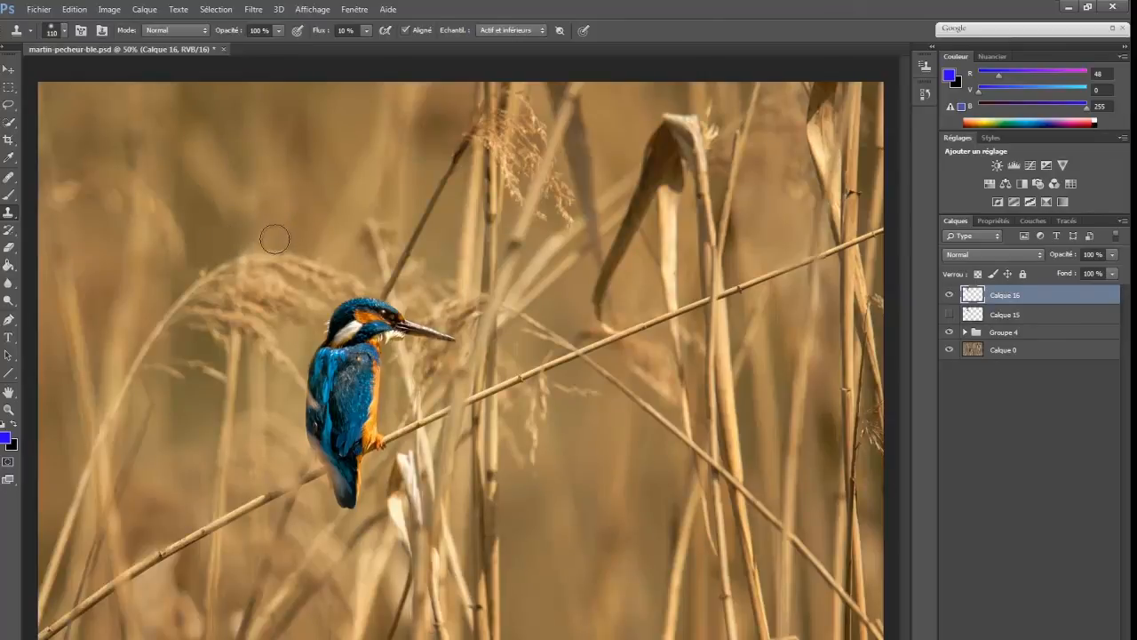
On Calque 16, gradually blend out the same vertical reed above the plume with low-flow clone strokes from several nearby background samples.
mouse_move(265, 263)
mouse_down()
mouse_move(256, 258)
mouse_move(273, 274)
mouse_up()
alt+click(210, 231)
drag(208, 203, 200, 222)
alt+click(219, 118)
drag(198, 138, 202, 178)
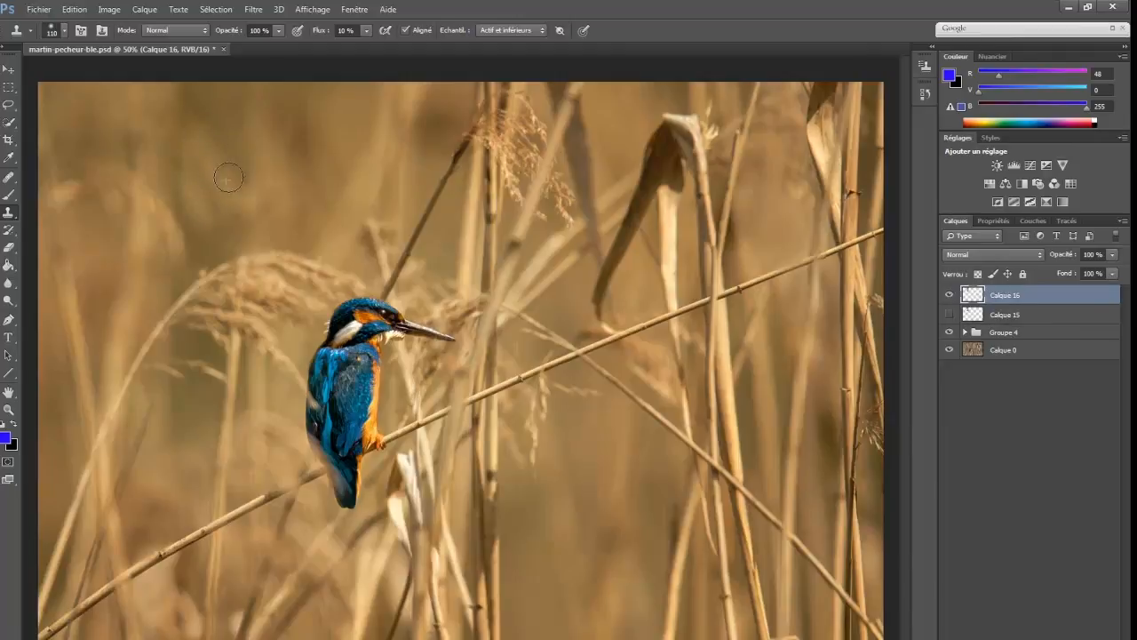
mouse_move(223, 130)
mouse_down()
mouse_move(211, 132)
mouse_move(211, 163)
mouse_move(184, 213)
mouse_up()
alt+click(228, 111)
mouse_move(270, 134)
mouse_down()
mouse_move(258, 113)
mouse_move(236, 133)
mouse_move(243, 170)
mouse_up()
alt+click(230, 116)
alt+click(299, 200)
alt+click(207, 266)
mouse_move(248, 209)
mouse_down()
mouse_move(254, 181)
mouse_move(251, 216)
mouse_move(267, 210)
mouse_up()
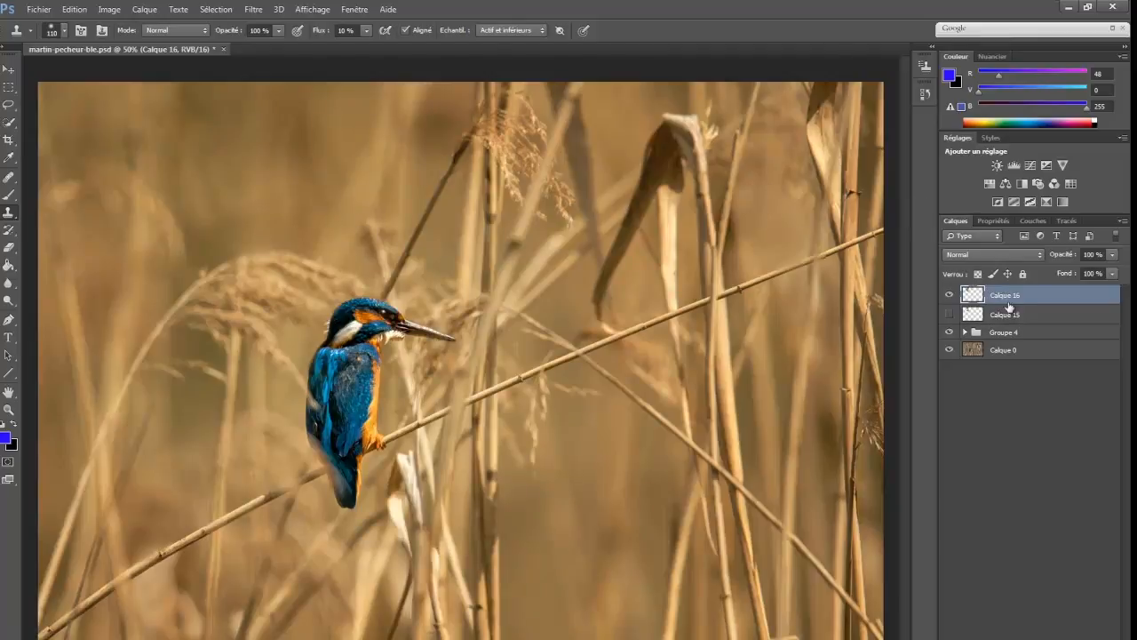
Compare the full-flow and low-flow reed removals by alternating the visibility of Calque 15 and Calque 16, ending with only Calque 16 shown.
click(951, 295)
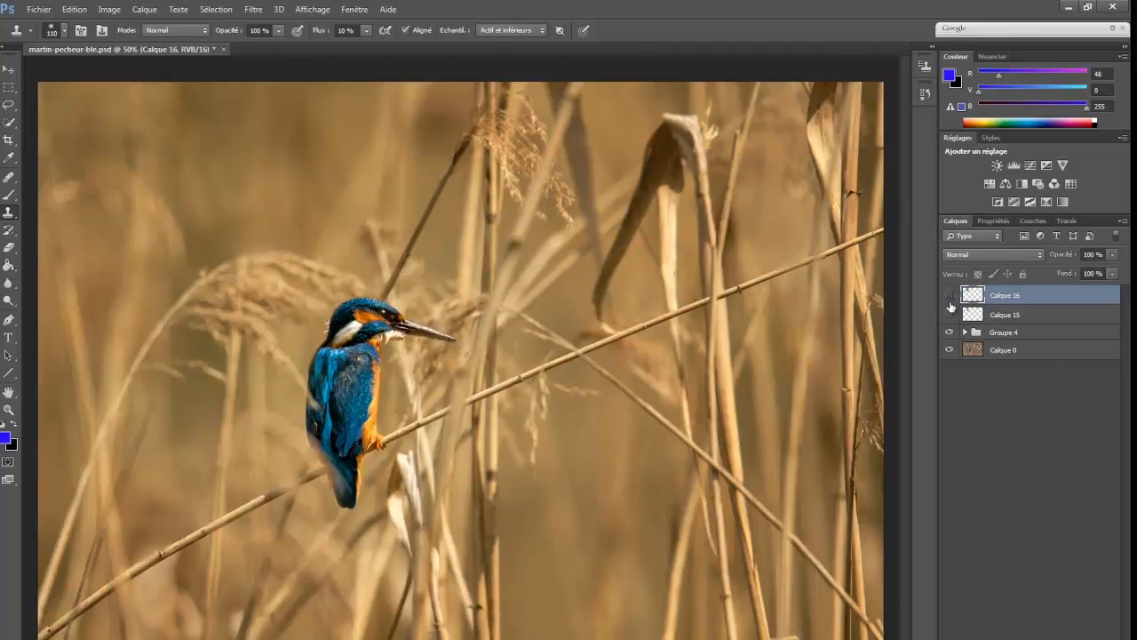
click(950, 314)
click(950, 315)
click(950, 297)
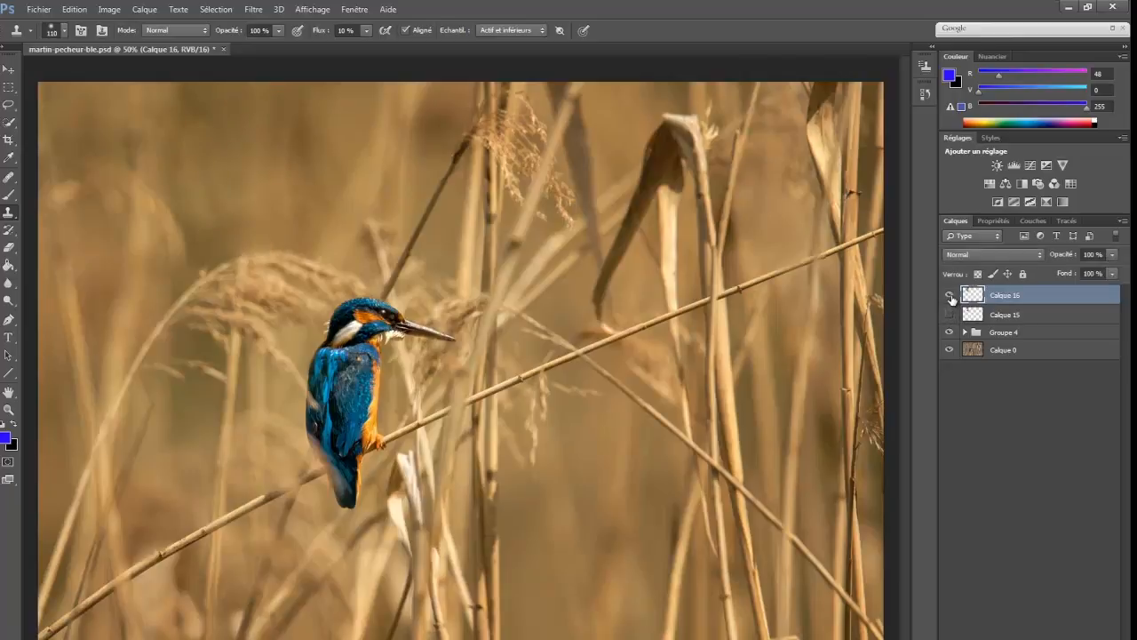
click(951, 295)
click(949, 315)
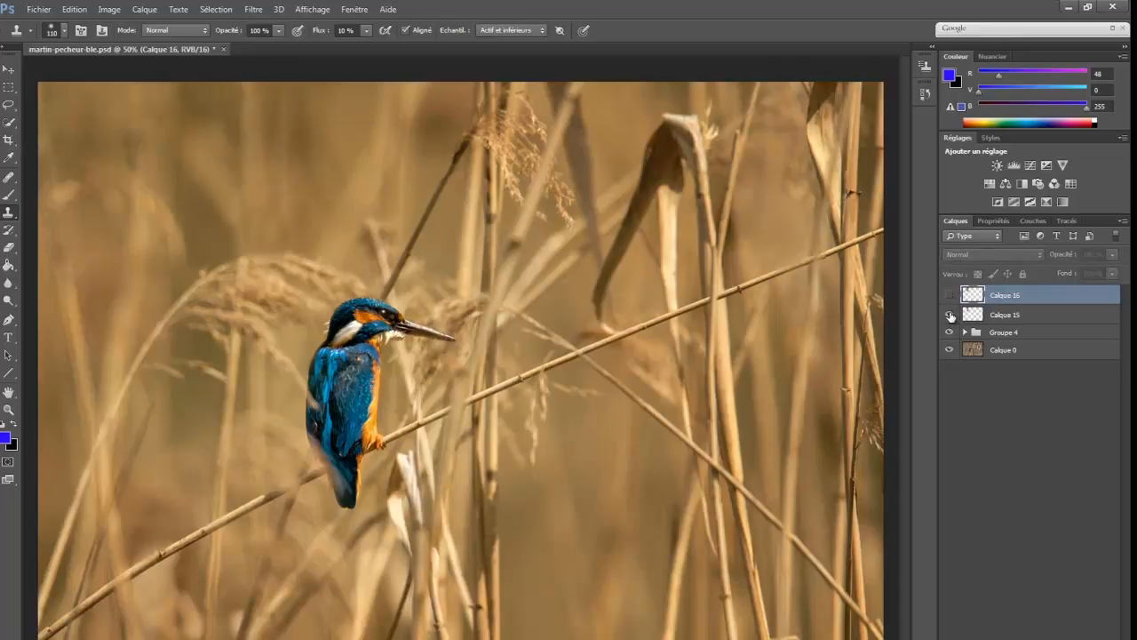
click(950, 297)
click(950, 315)
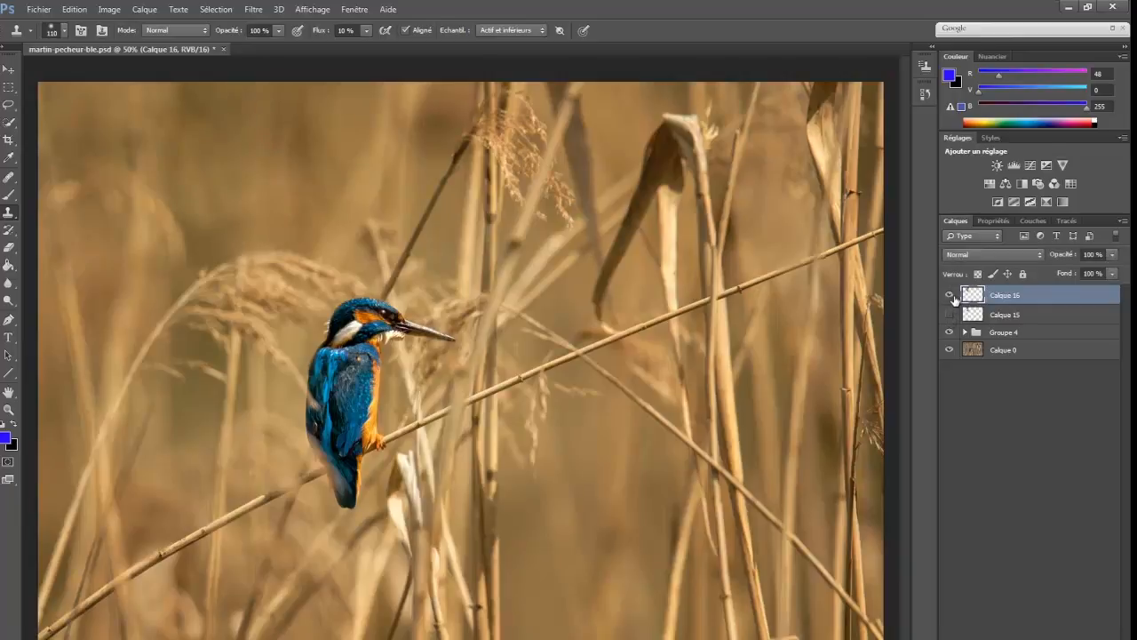
click(950, 295)
click(950, 315)
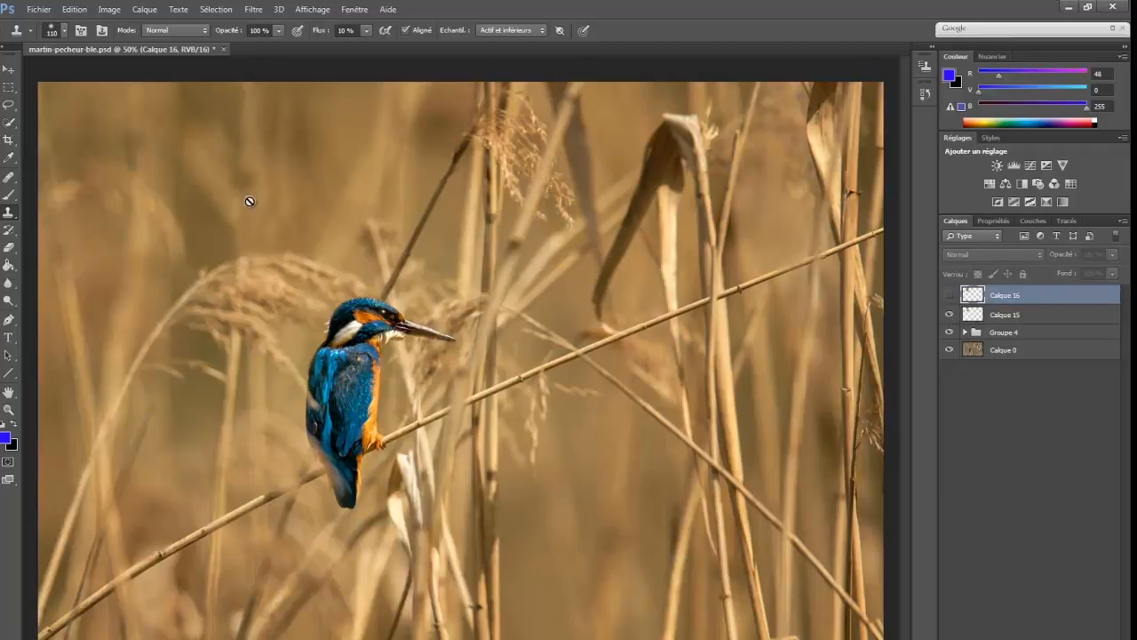
click(949, 316)
click(949, 295)
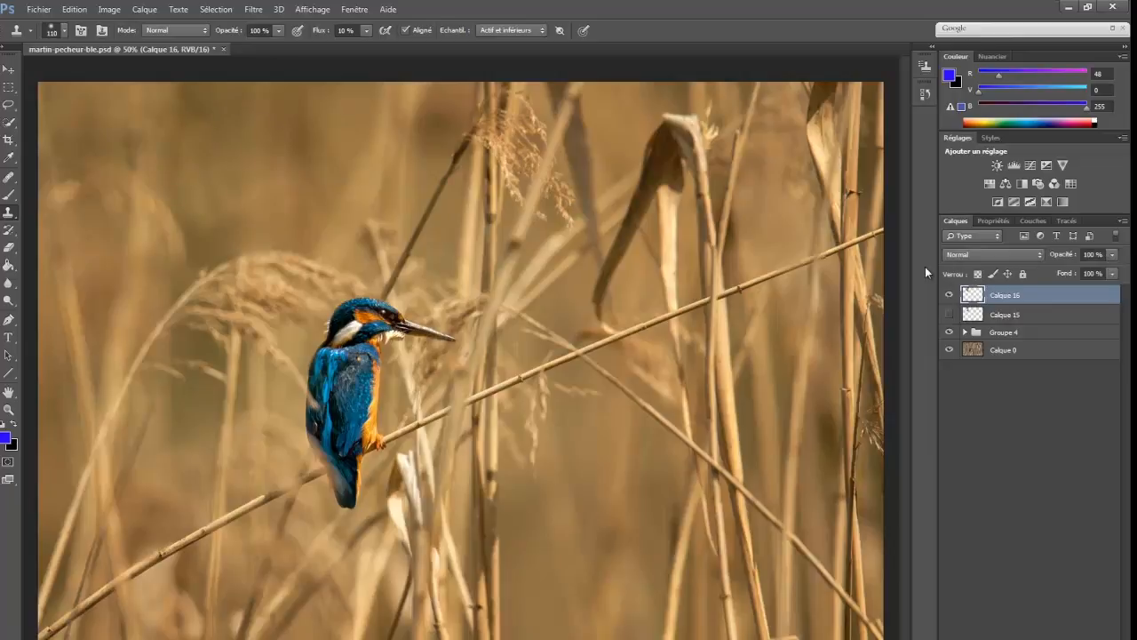